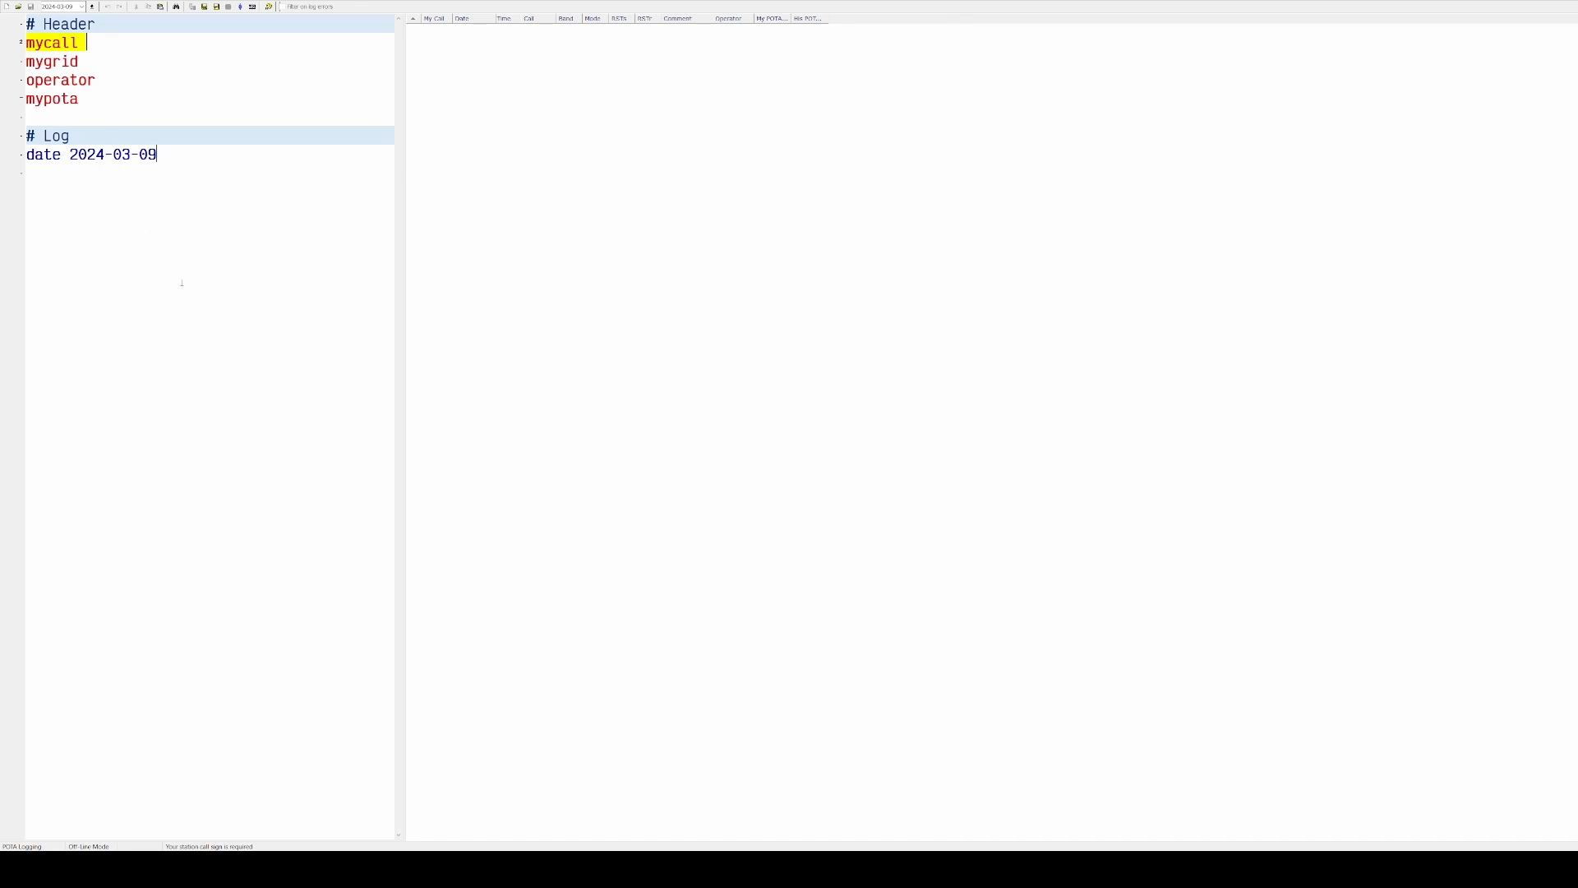
Fill in the log header with mycall KO4TFE, mygrid EM77, operator KO4TFE and mypota K-1269
{"action": "type", "text": "KO4TFE mygrid"}
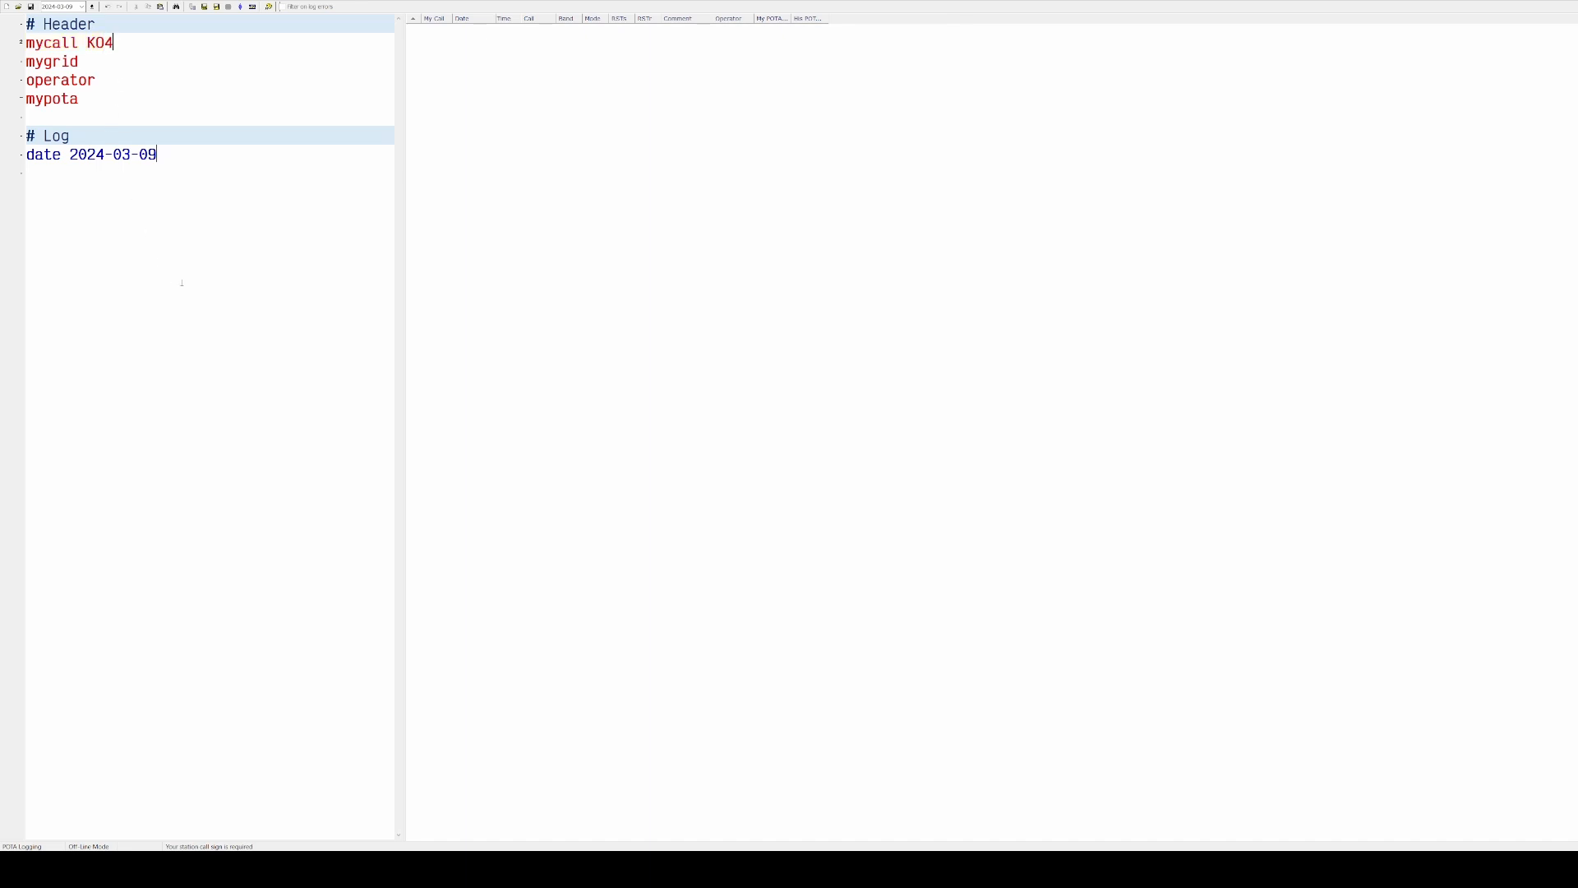
{"action": "type", "text": " EM77 operator"}
{"action": "type", "text": " KO4TFE mypota "}
{"action": "type", "text": "K-1269"}
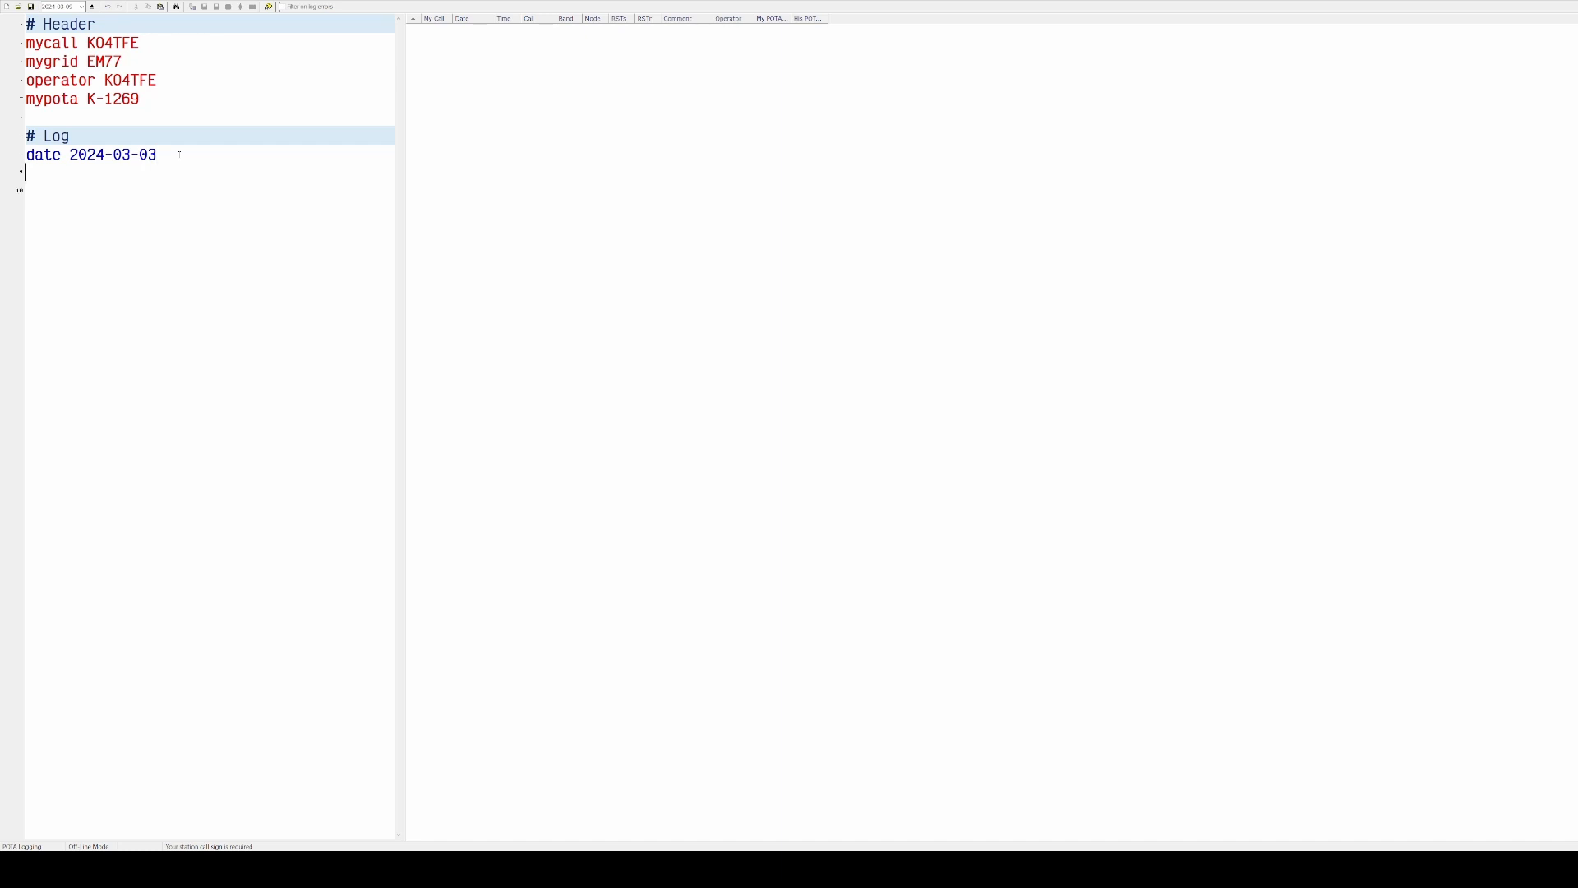
Start the log section with 20M CW and enter the contact 2034 K3RTA 599 569
{"action": "type", "text": "20M CW "}
{"action": "type", "text": "2034"}
{"action": "type", "text": " K3RTA"}
{"action": "type", "text": " 599 56"}
{"action": "type", "text": "9"}
{"action": "key", "text": "Return"}
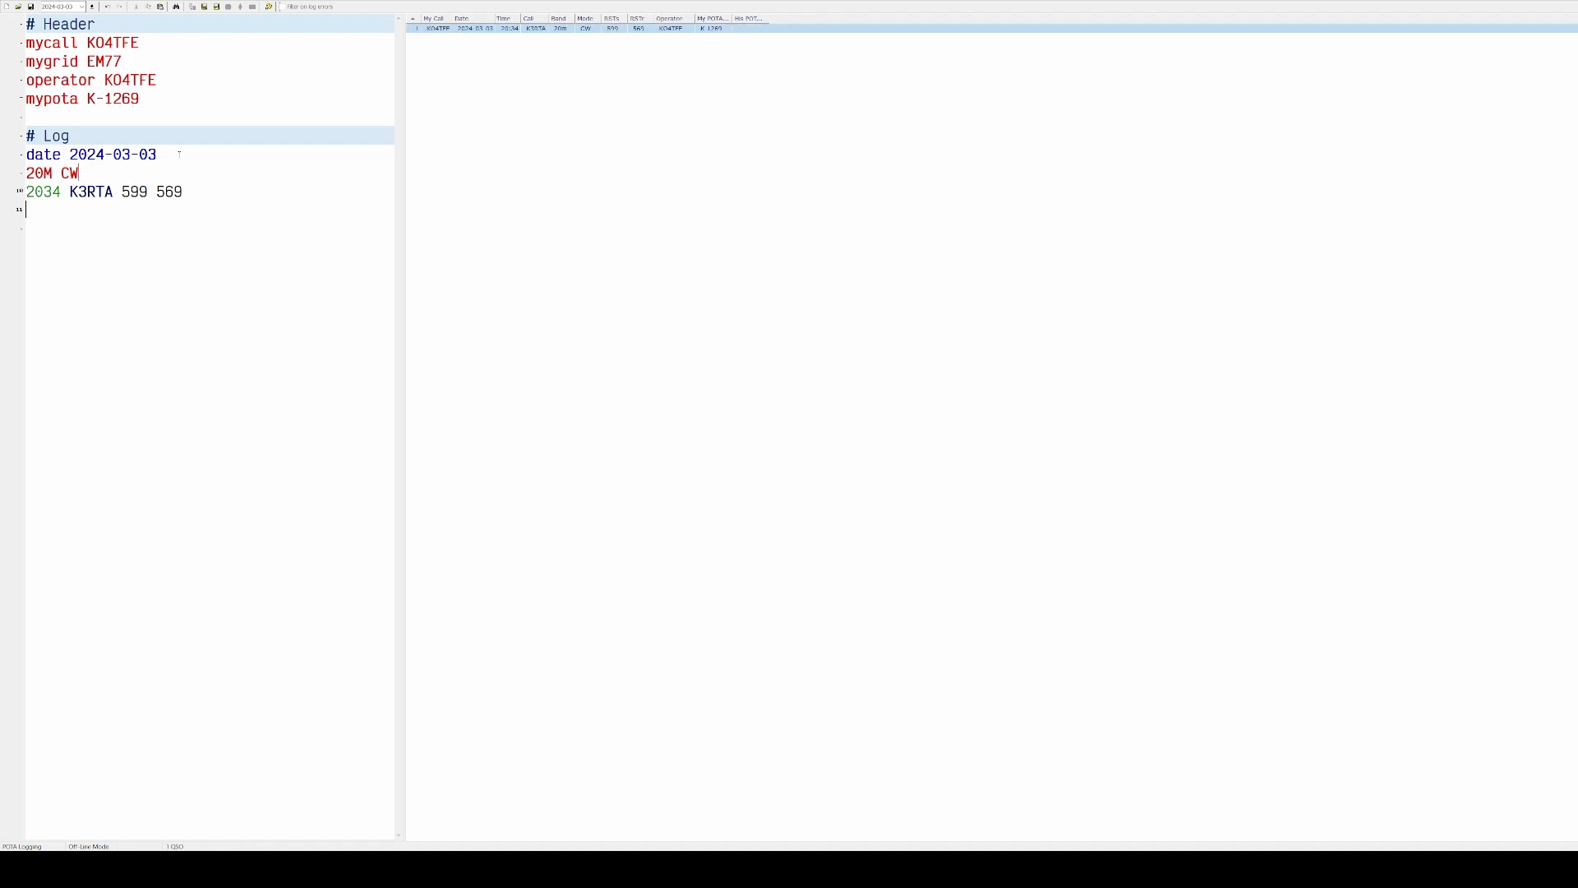
{"action": "type", "text": "8 N2YLO "}
{"action": "type", "text": "599"}
{"action": "key", "text": "BackSpace"}
{"action": "key", "text": "BackSpace"}
{"action": "type", "text": "59 599"}
{"action": "type", "text": "<NY>"}
{"action": "key", "text": "Return"}
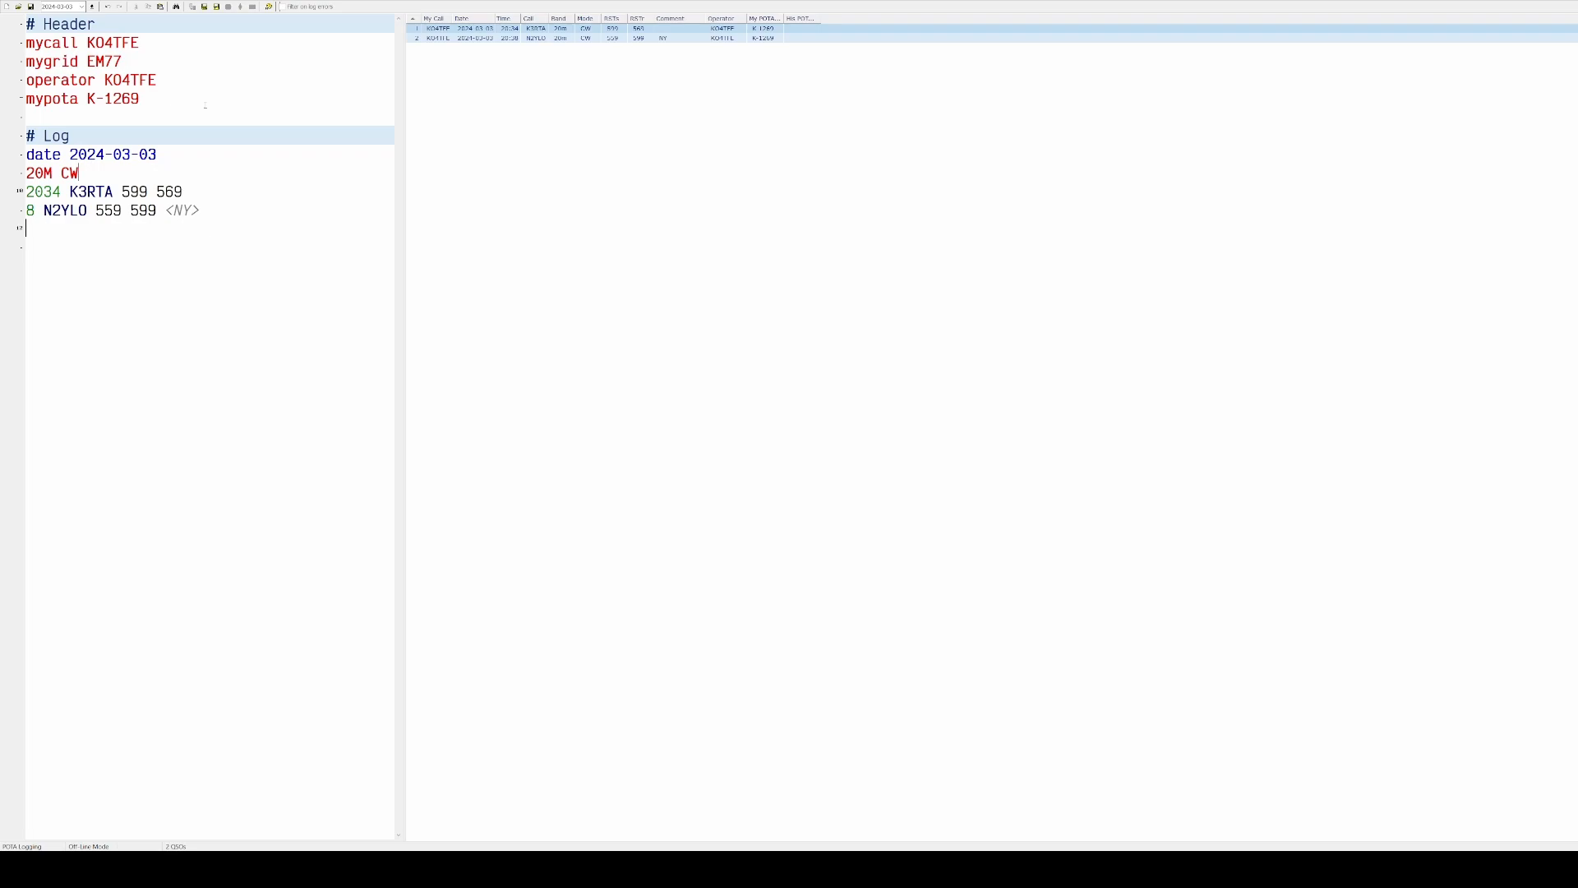
{"action": "type", "text": "9 KC0DWZ 579 579 <MN>"}
{"action": "key", "text": "Return"}
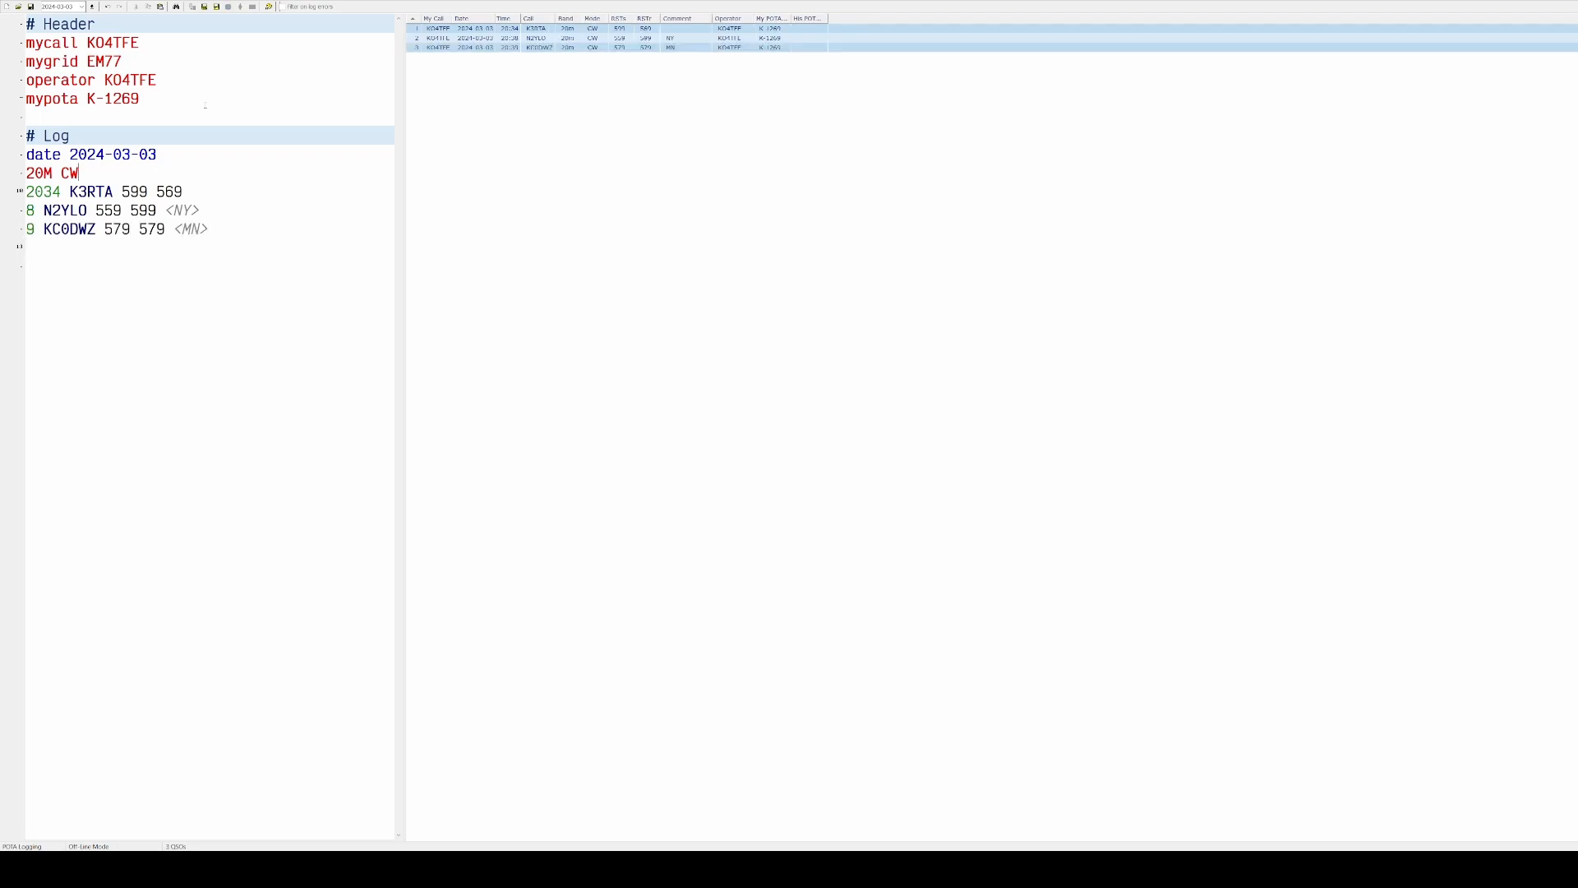
{"action": "type", "text": "41 KE4Q 559 449 < FL>"}
{"action": "key", "text": "Return"}
{"action": "type", "text": "WA2QLK 559 559 <"}
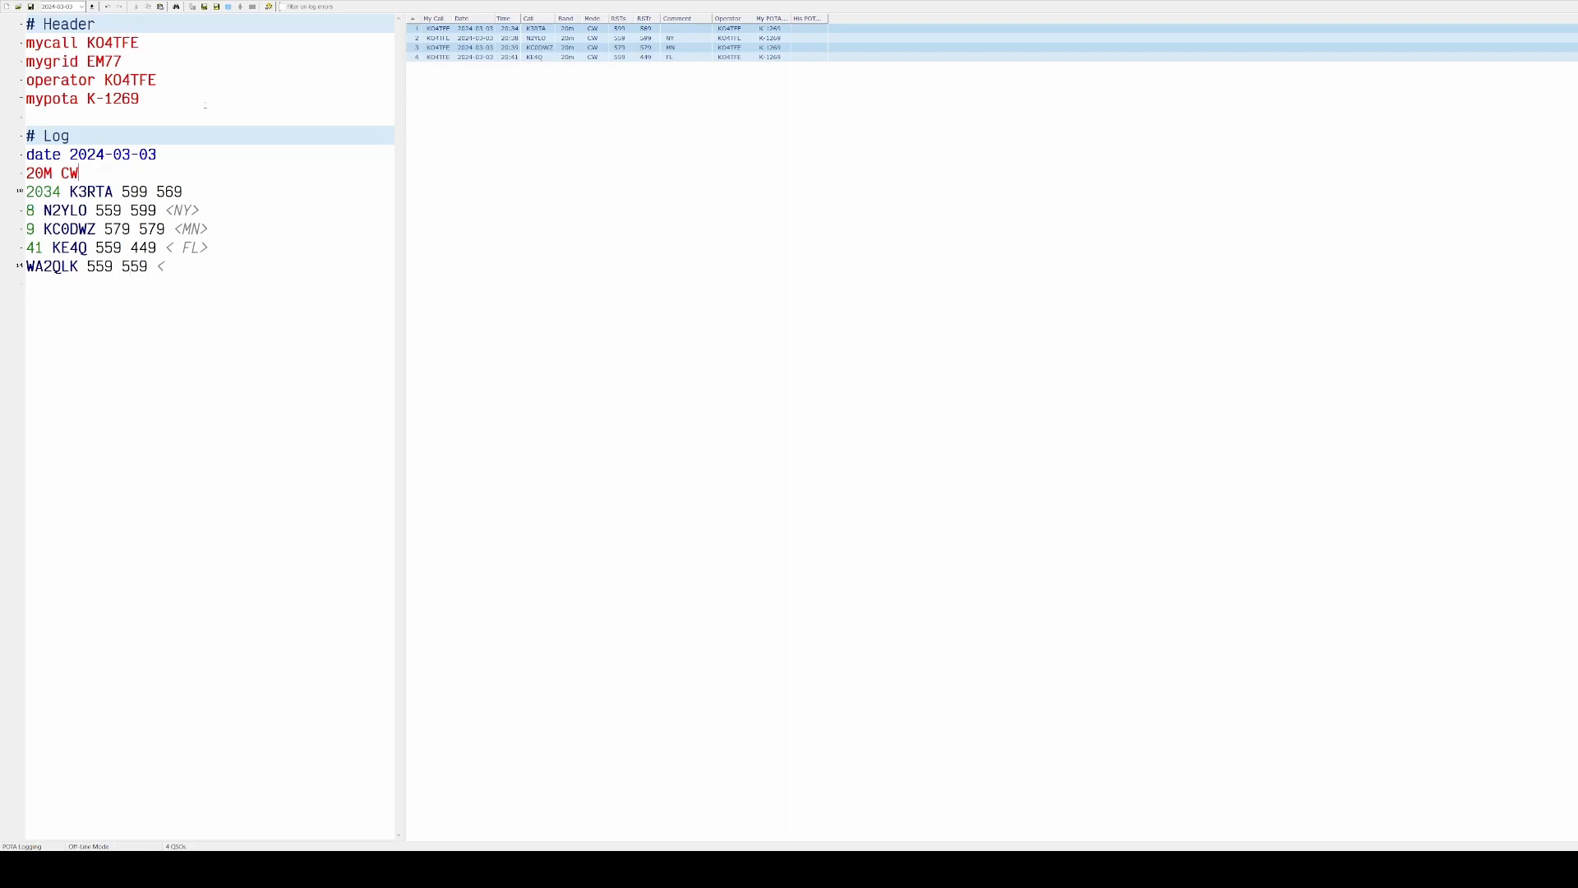
{"action": "type", "text": "<NY>"}
{"action": "key", "text": "BackSpace"}
{"action": "key", "text": "BackSpace"}
{"action": "key", "text": "BackSpace"}
{"action": "key", "text": "BackSpace"}
{"action": "type", "text": "NY> "}
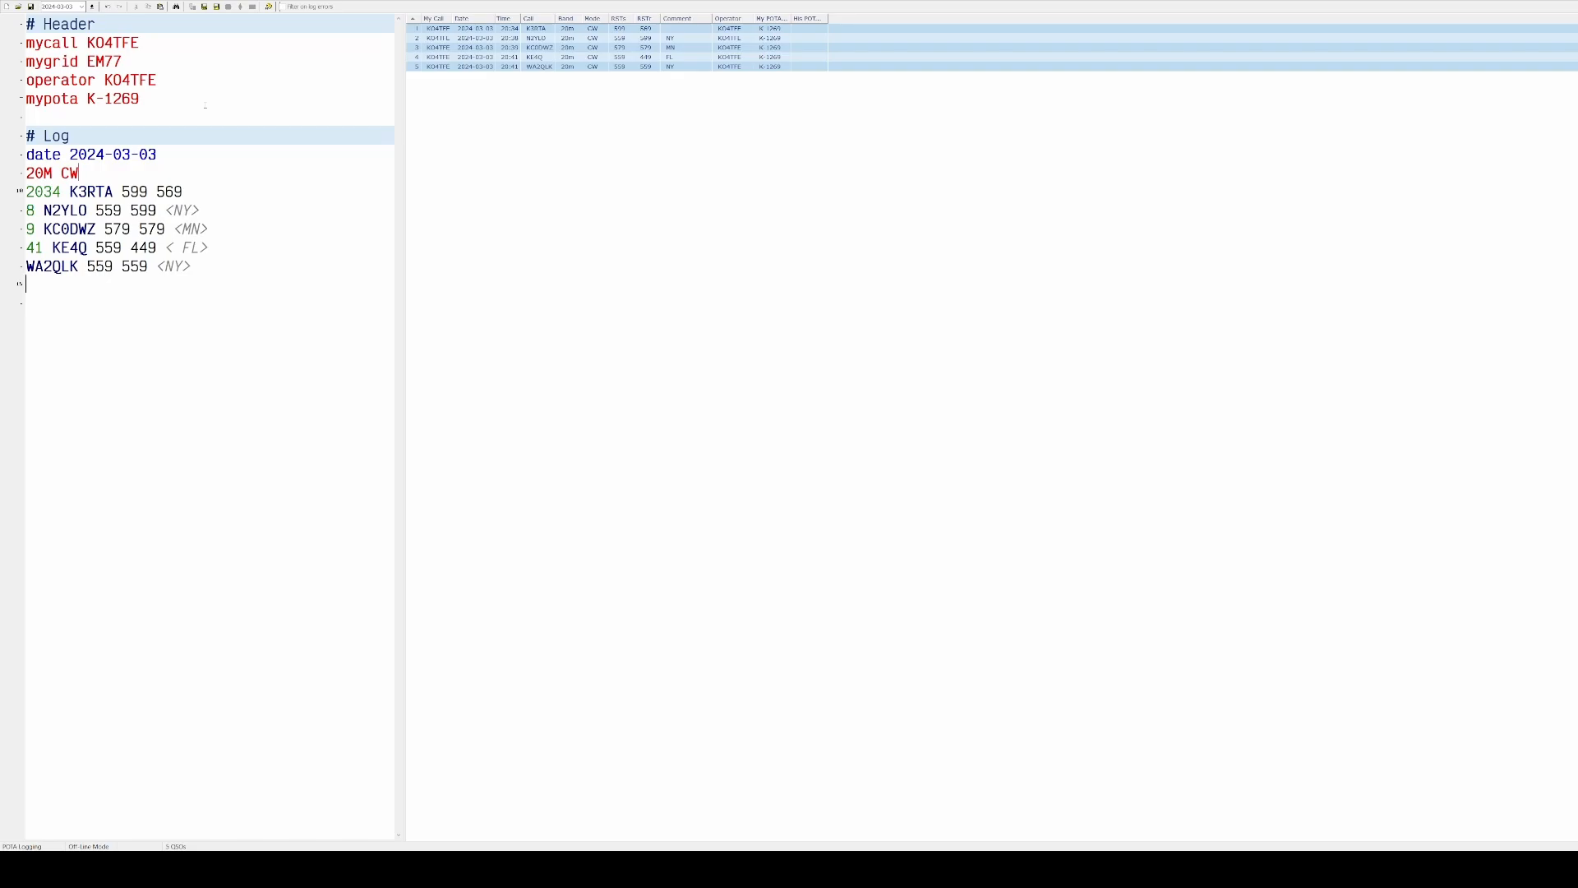
{"action": "type", "text": "3 WO1W 559 559 < FL>"}
{"action": "key", "text": "Return"}
{"action": "type", "text": "4 NE4J 559 "}
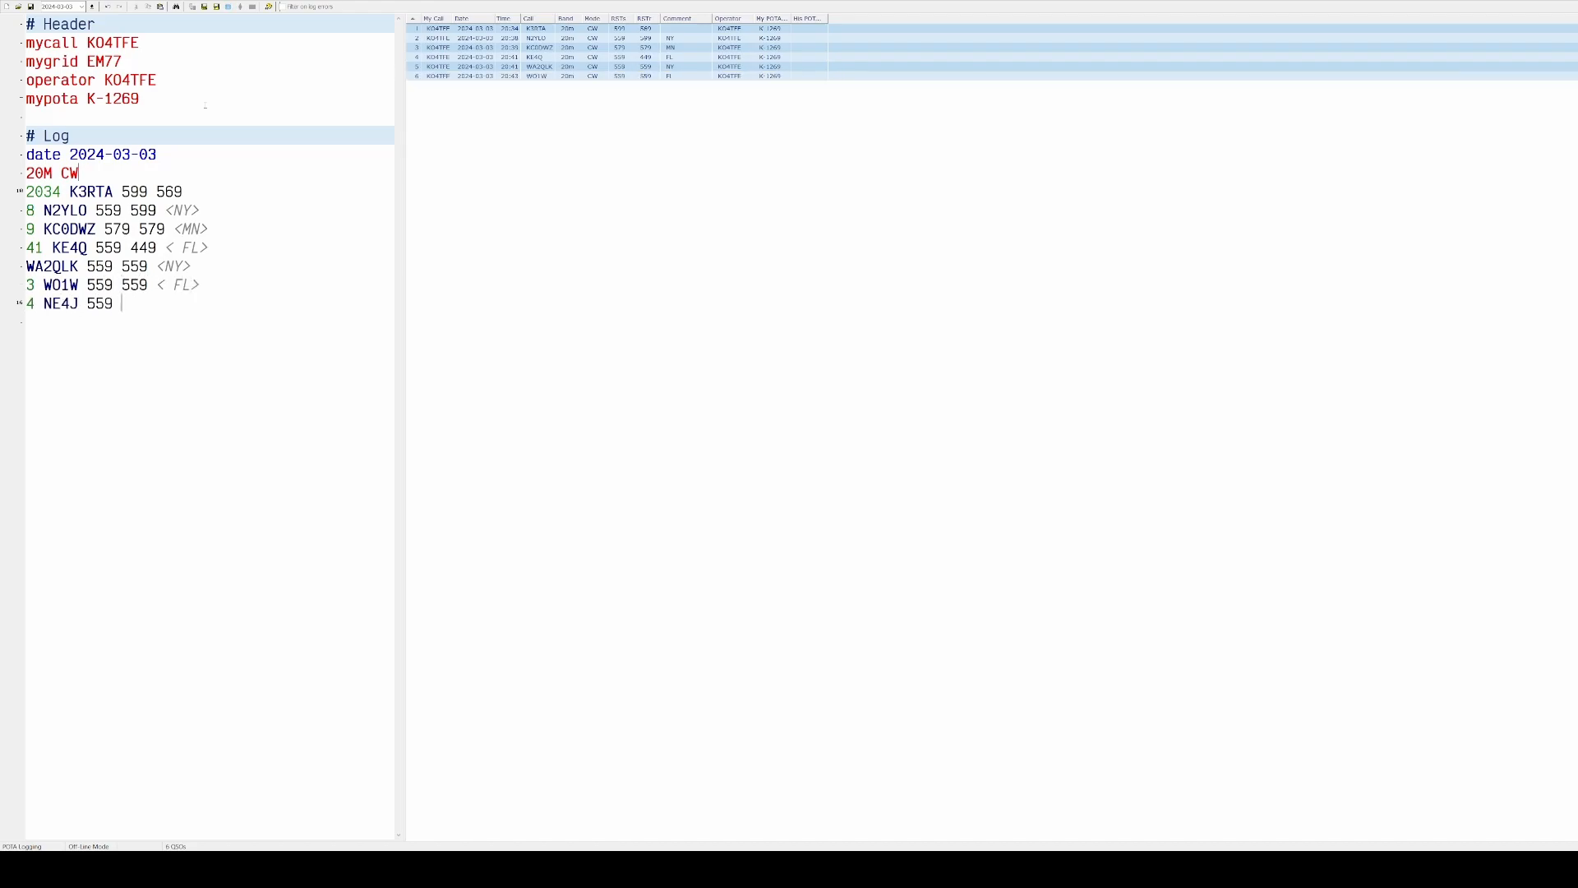
{"action": "type", "text": "449 <NC>"}
{"action": "key", "text": "Return"}
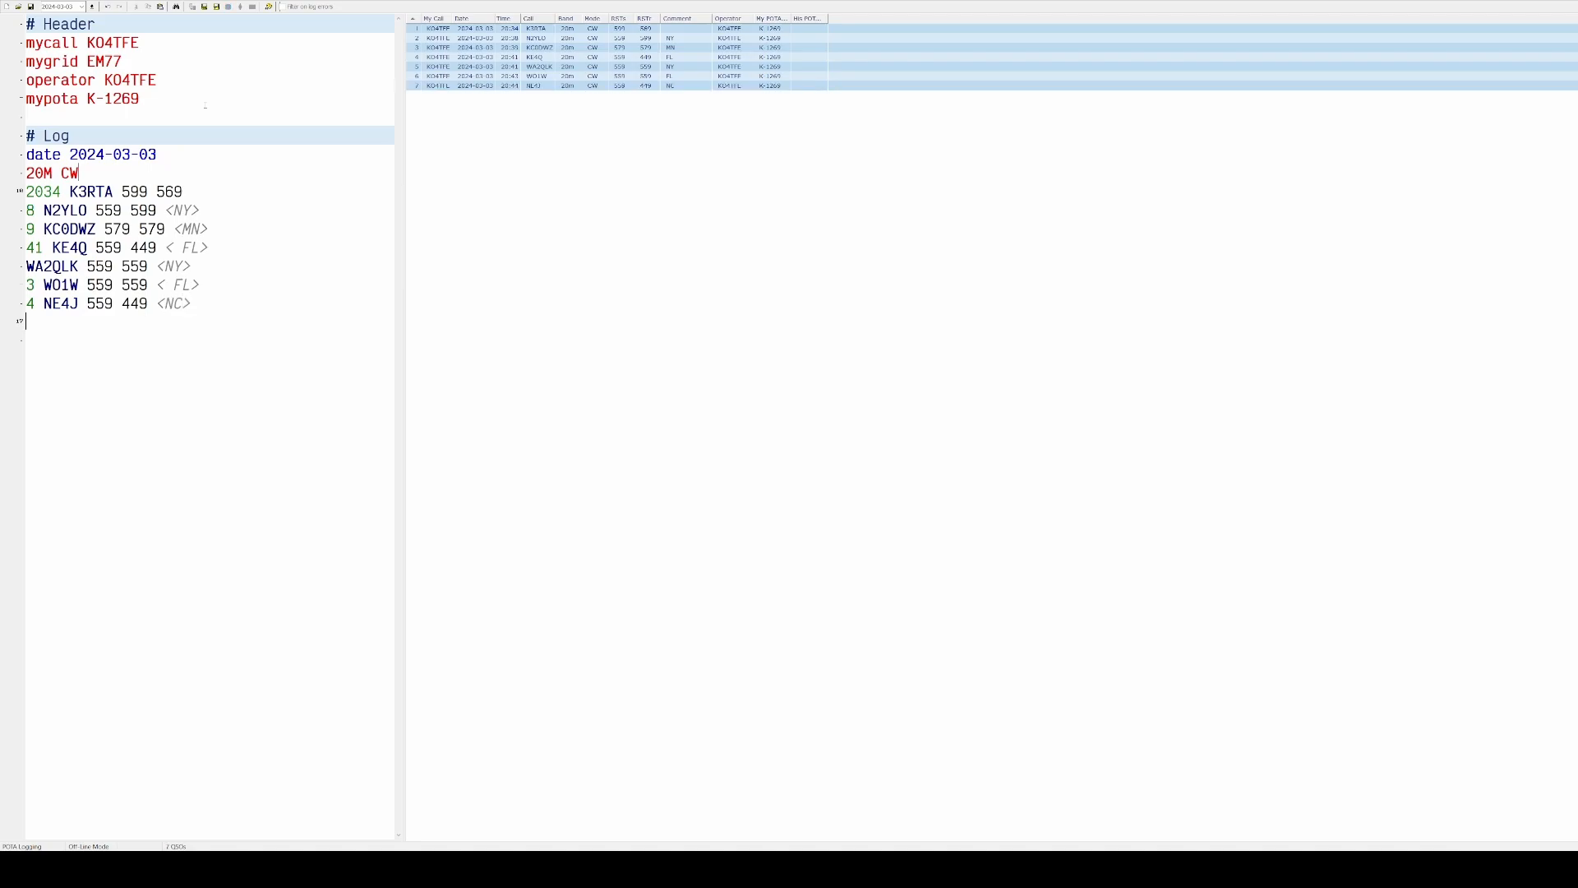
{"action": "type", "text": "KC1TLE 339 579 <MA>"}
{"action": "key", "text": "Return"}
{"action": "type", "text": "5 "}
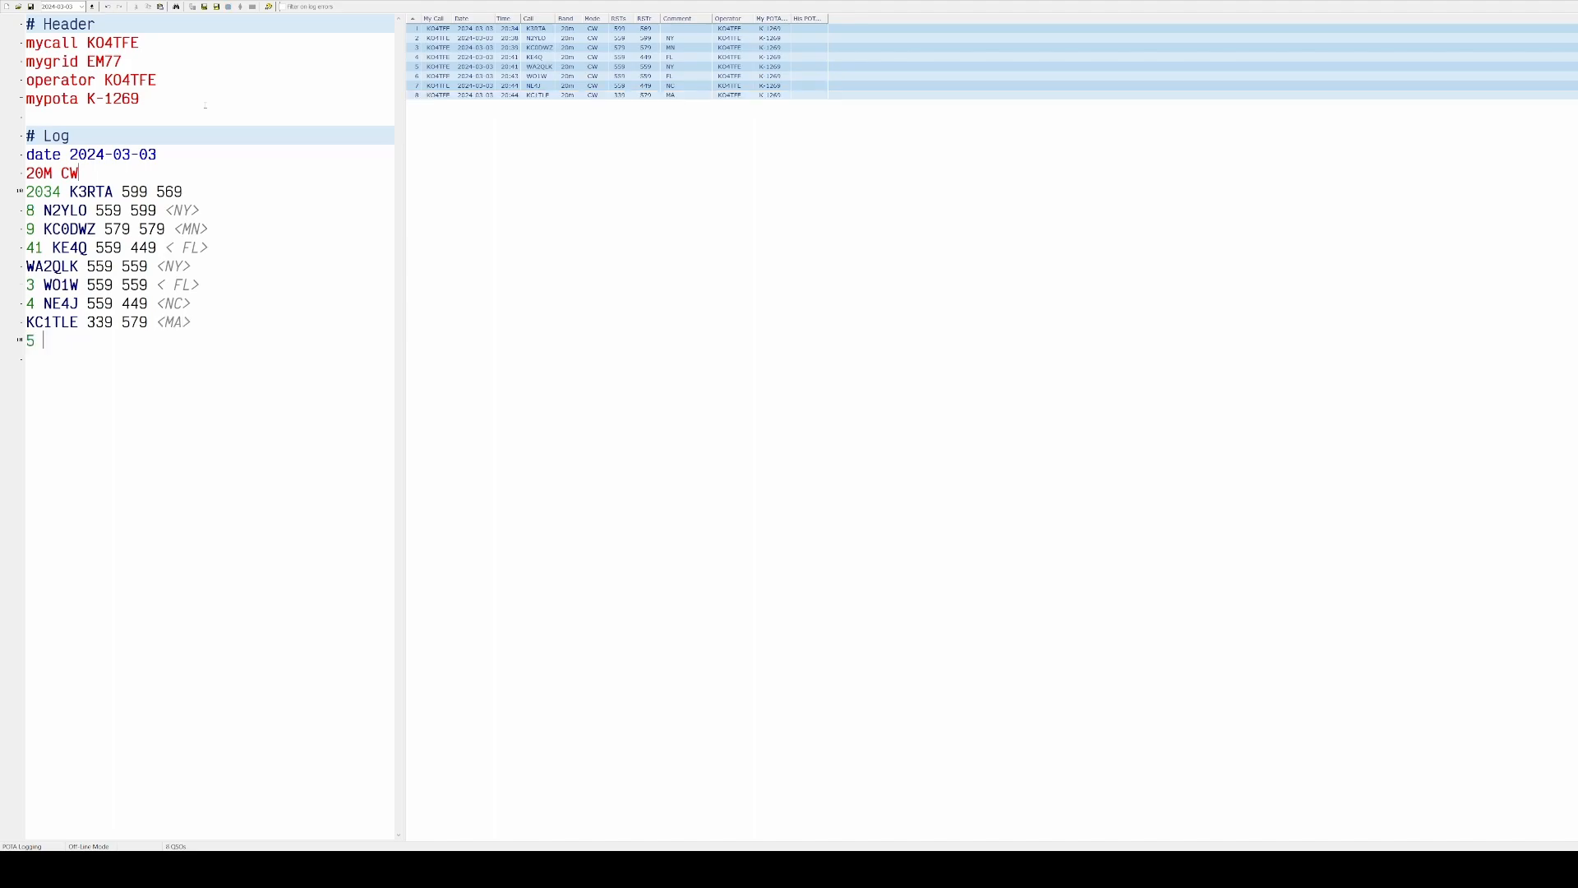
{"action": "type", "text": "K4ARQ 559 559 <FL>"}
{"action": "key", "text": "Return"}
{"action": "type", "text": "6"}
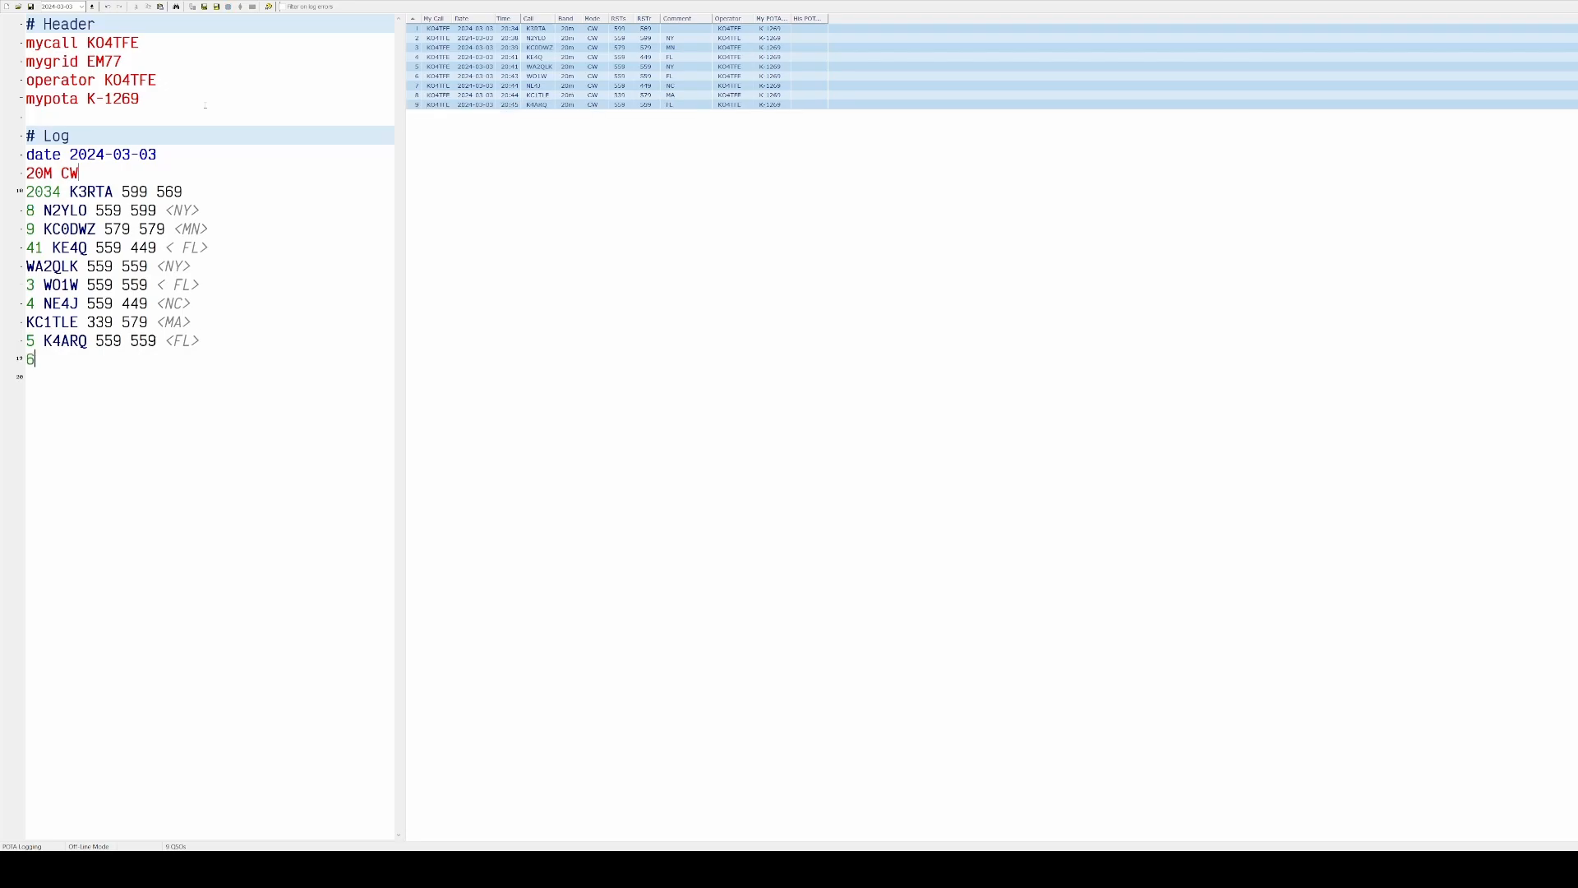
{"action": "type", "text": " W5VRX 579 559 <TX>"}
{"action": "key", "text": "Return"}
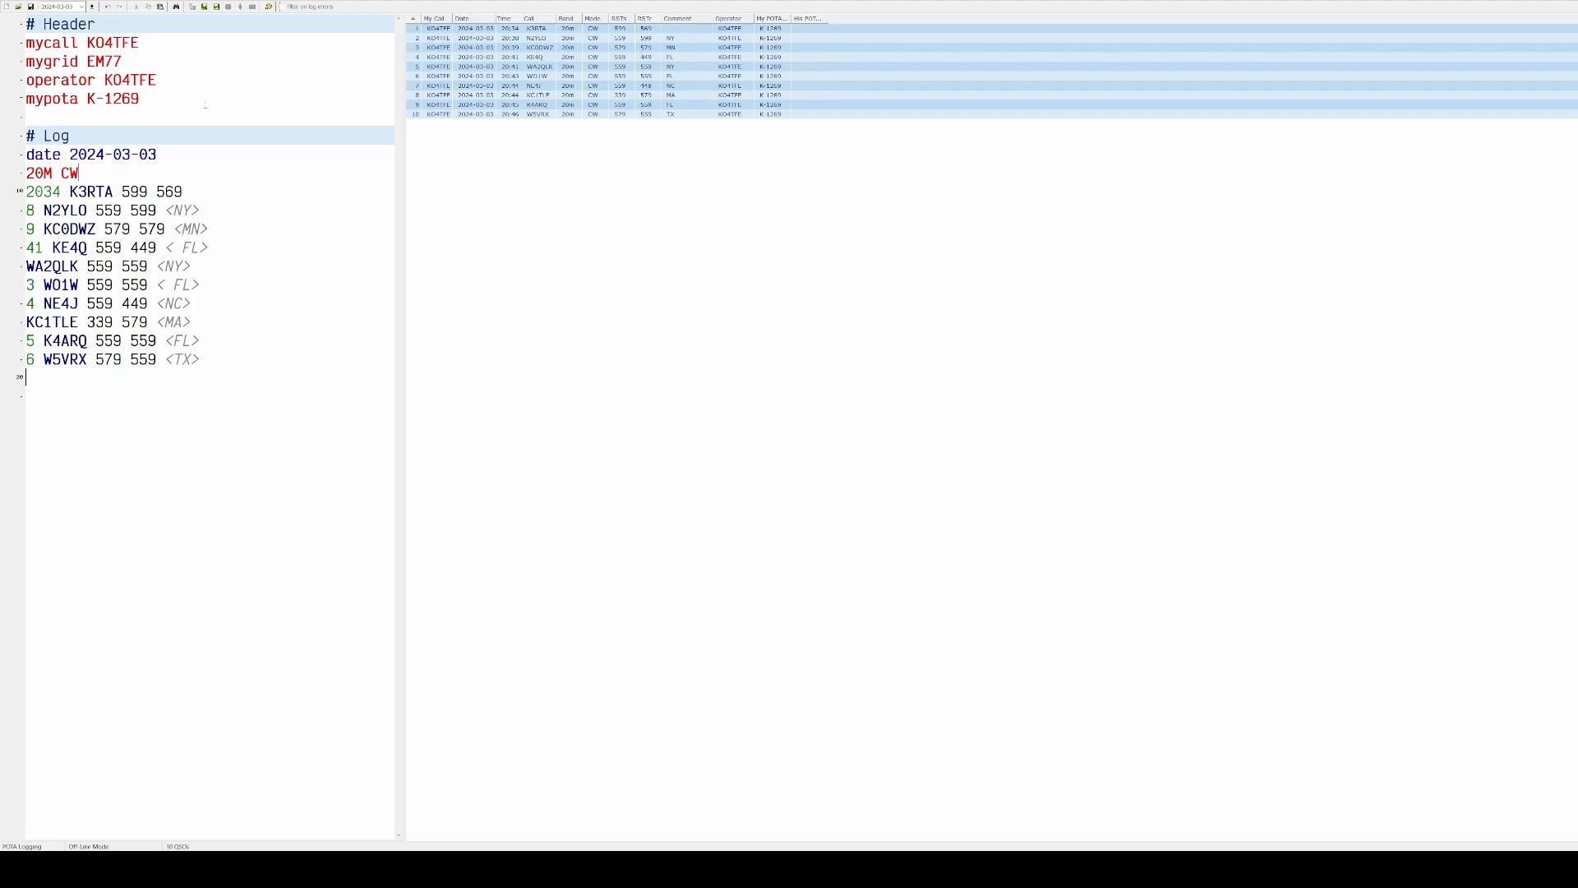
{"action": "type", "text": "9 WZ9Y"}
{"action": "type", "text": " 579 55"}
{"action": "key", "text": "BackSpace"}
{"action": "key", "text": "BackSpace"}
{"action": "key", "text": "BackSpace"}
{"action": "key", "text": "BackSpace"}
{"action": "key", "text": "BackSpace"}
{"action": "key", "text": "BackSpace"}
{"action": "type", "text": "<WI>"}
{"action": "key", "text": "Return"}
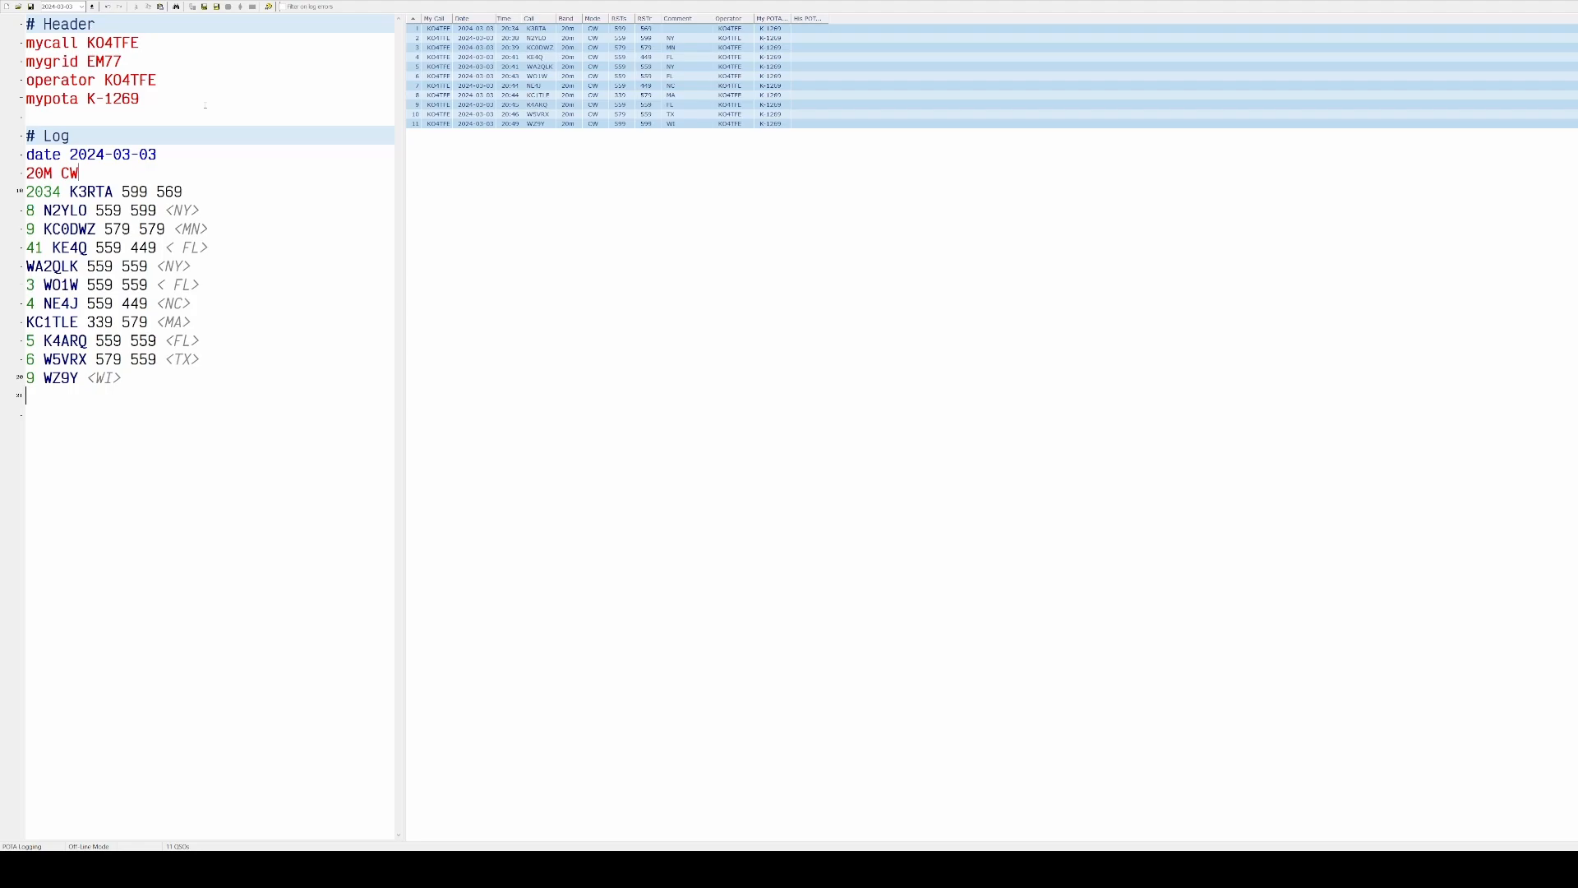
{"action": "type", "text": "50 N9QB 559 559 <WI>"}
{"action": "key", "text": "Return"}
{"action": "type", "text": "1 AE4TC <"}
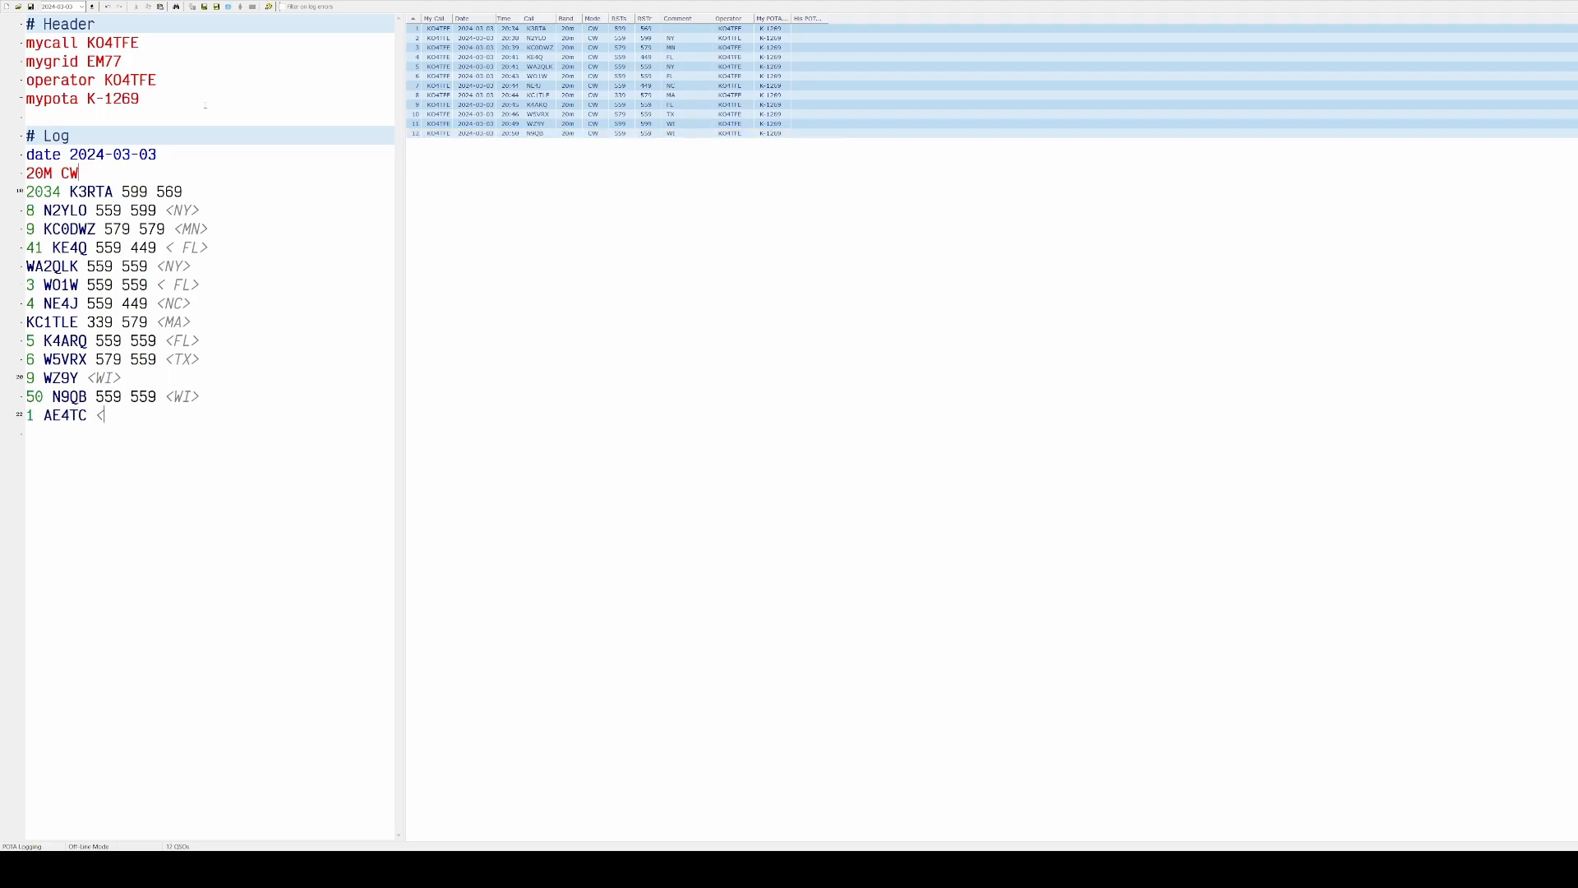
{"action": "type", "text": "VA> 2"}
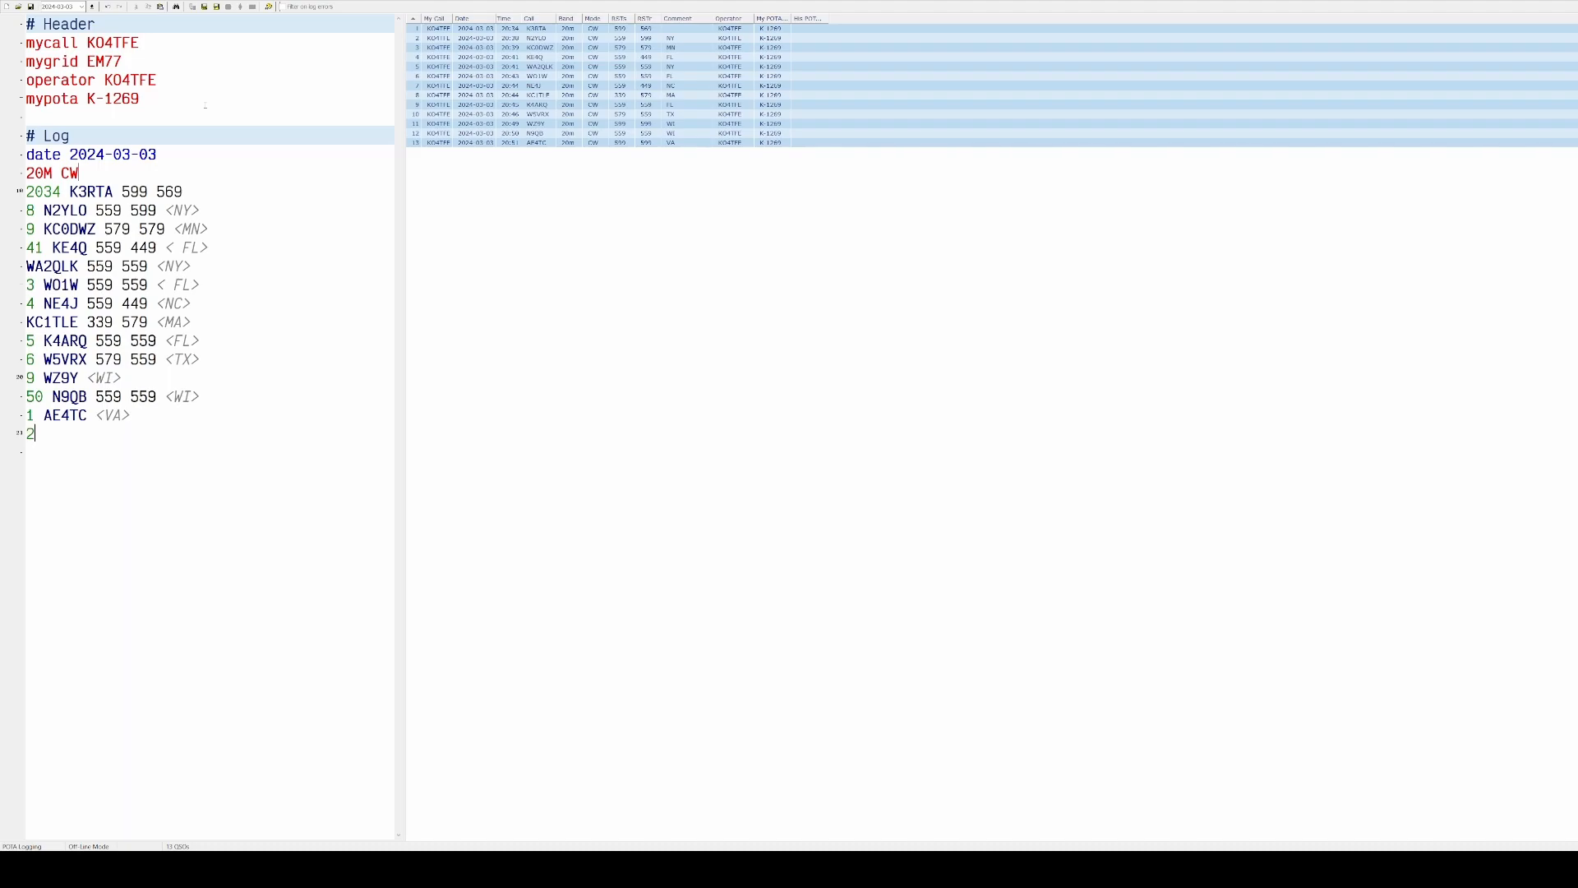
{"action": "type", "text": " N8"}
{"action": "key", "text": "BackSpace"}
{"action": "key", "text": "BackSpace"}
{"action": "type", "text": "KD9WNY 339 <IL>"}
{"action": "key", "text": "Return"}
{"action": "type", "text": "3"}
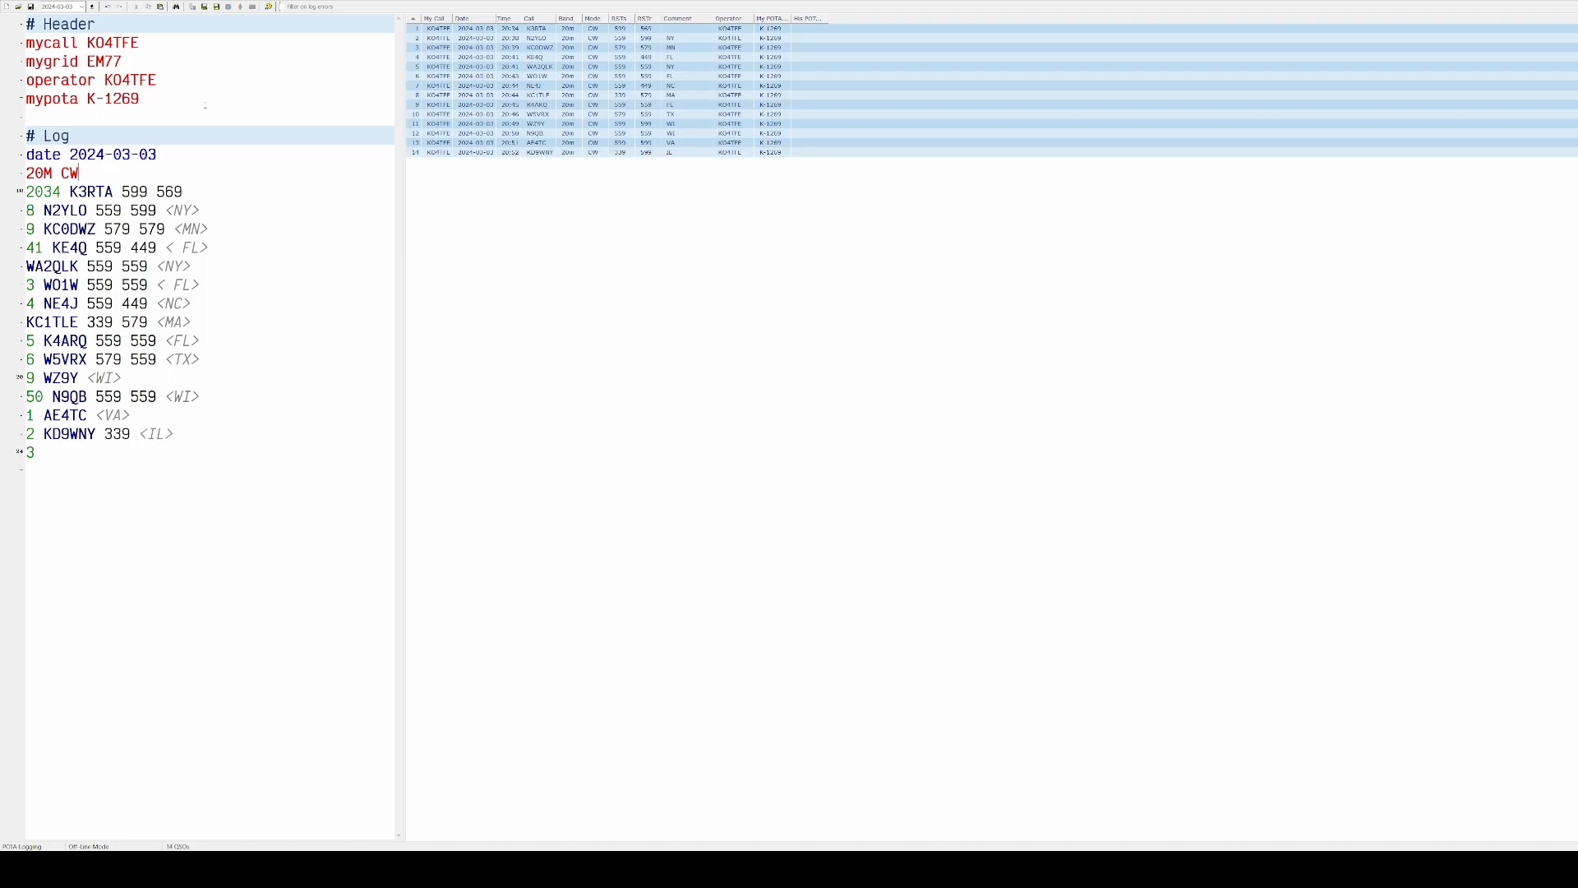
{"action": "type", "text": " N8ZV 33N 559 <OH>"}
{"action": "key", "text": "Return"}
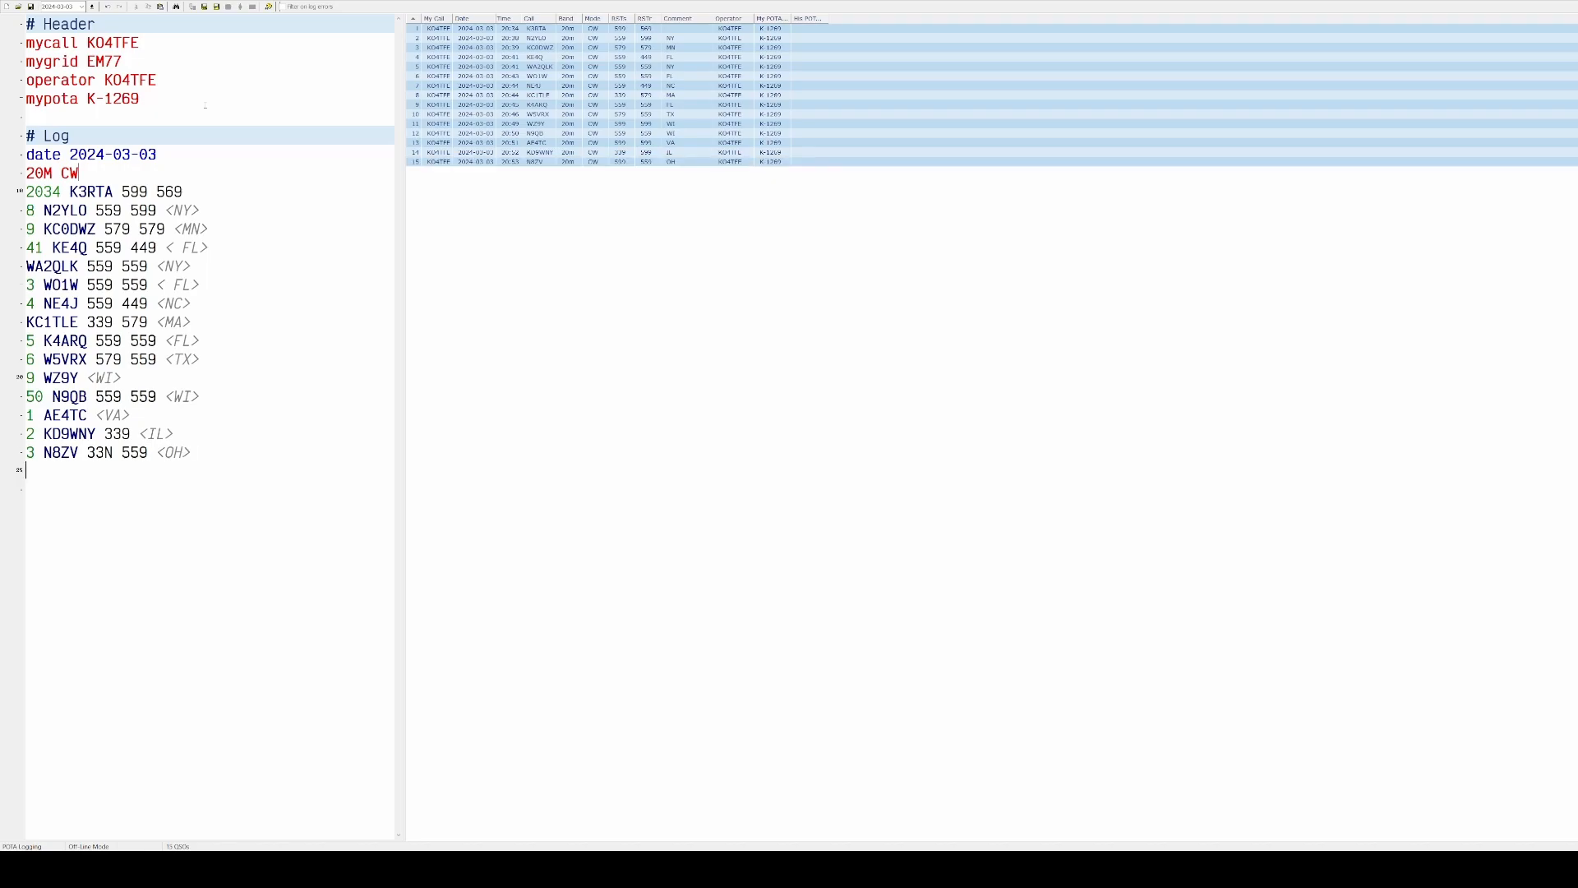
{"action": "type", "text": "4"}
{"action": "type", "text": "NM5BG 559 559 <NM>"}
{"action": "key", "text": "Return"}
{"action": "type", "text": "6 W5LD 559 589 <LA"}
{"action": "key", "text": "Return"}
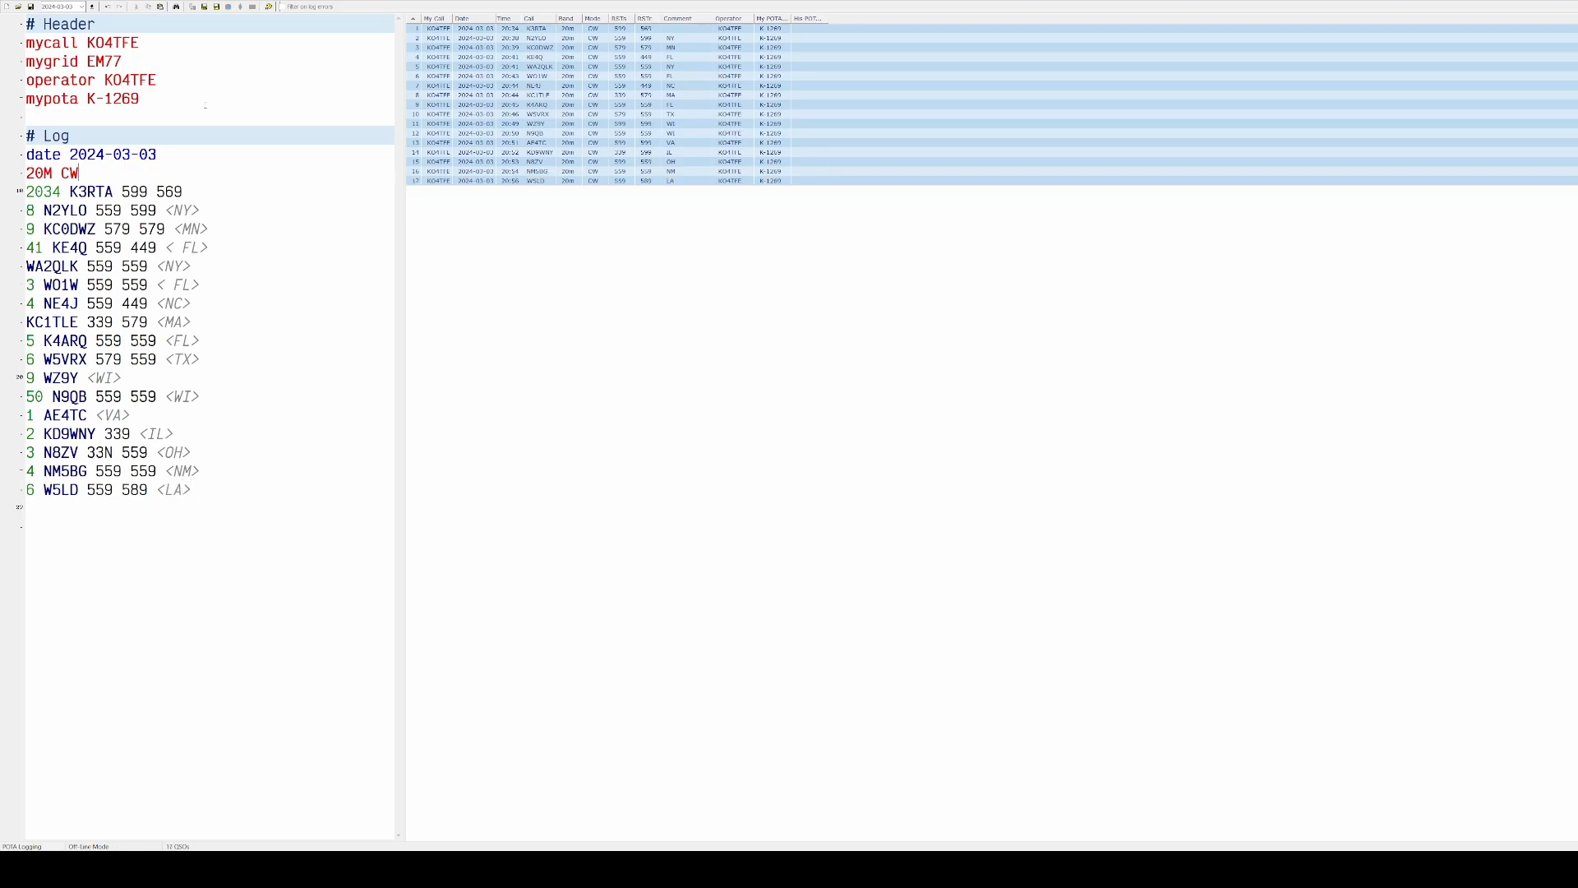
{"action": "type", "text": "7 N1BS 559 559 <R"}
{"action": "key", "text": "Return"}
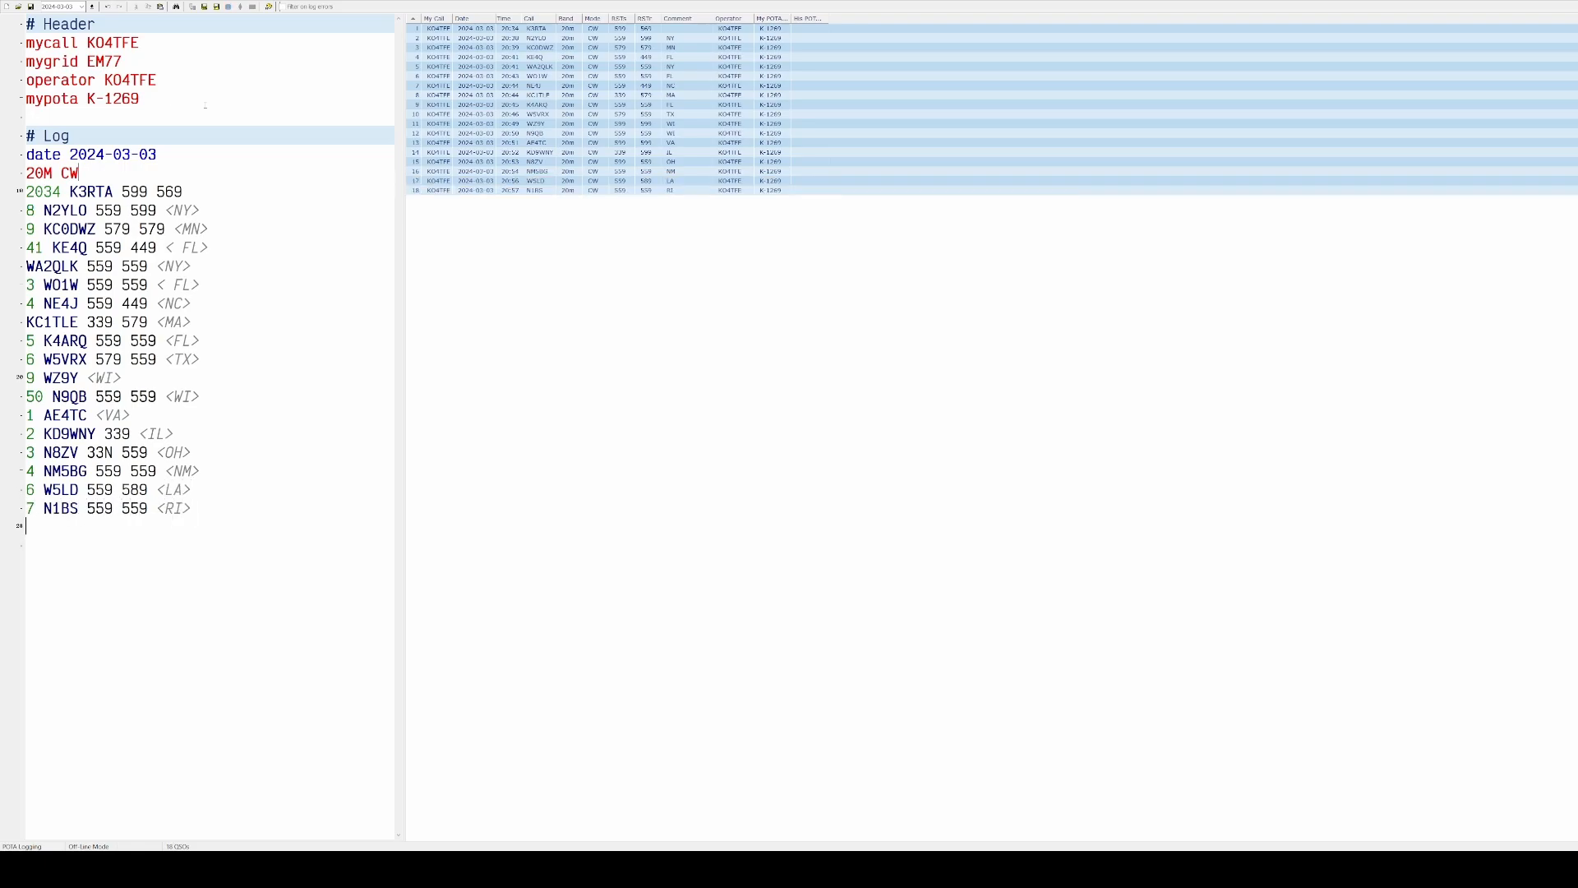
{"action": "type", "text": "8 WY1U 579 579"}
{"action": "key", "text": "Return"}
{"action": "type", "text": "9 K4ISW 579 579"}
{"action": "key", "text": "Return"}
{"action": "key", "text": "Return"}
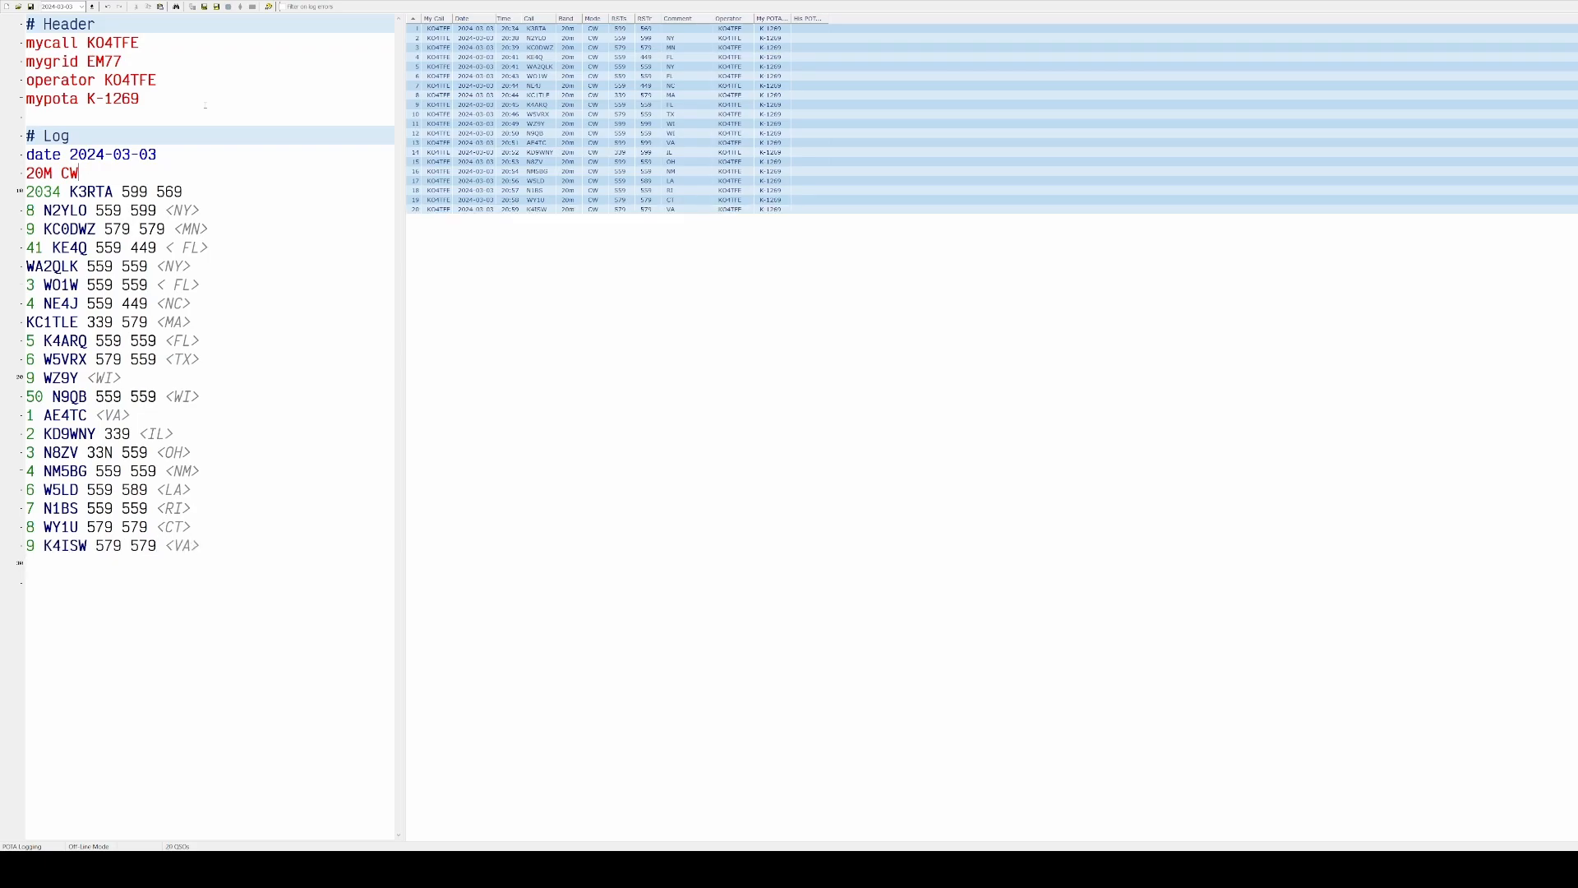
{"action": "type", "text": "40M "}
{"action": "type", "text": "2114"}
{"action": "type", "text": " N8KOM "}
{"action": "type", "text": "559 559"}
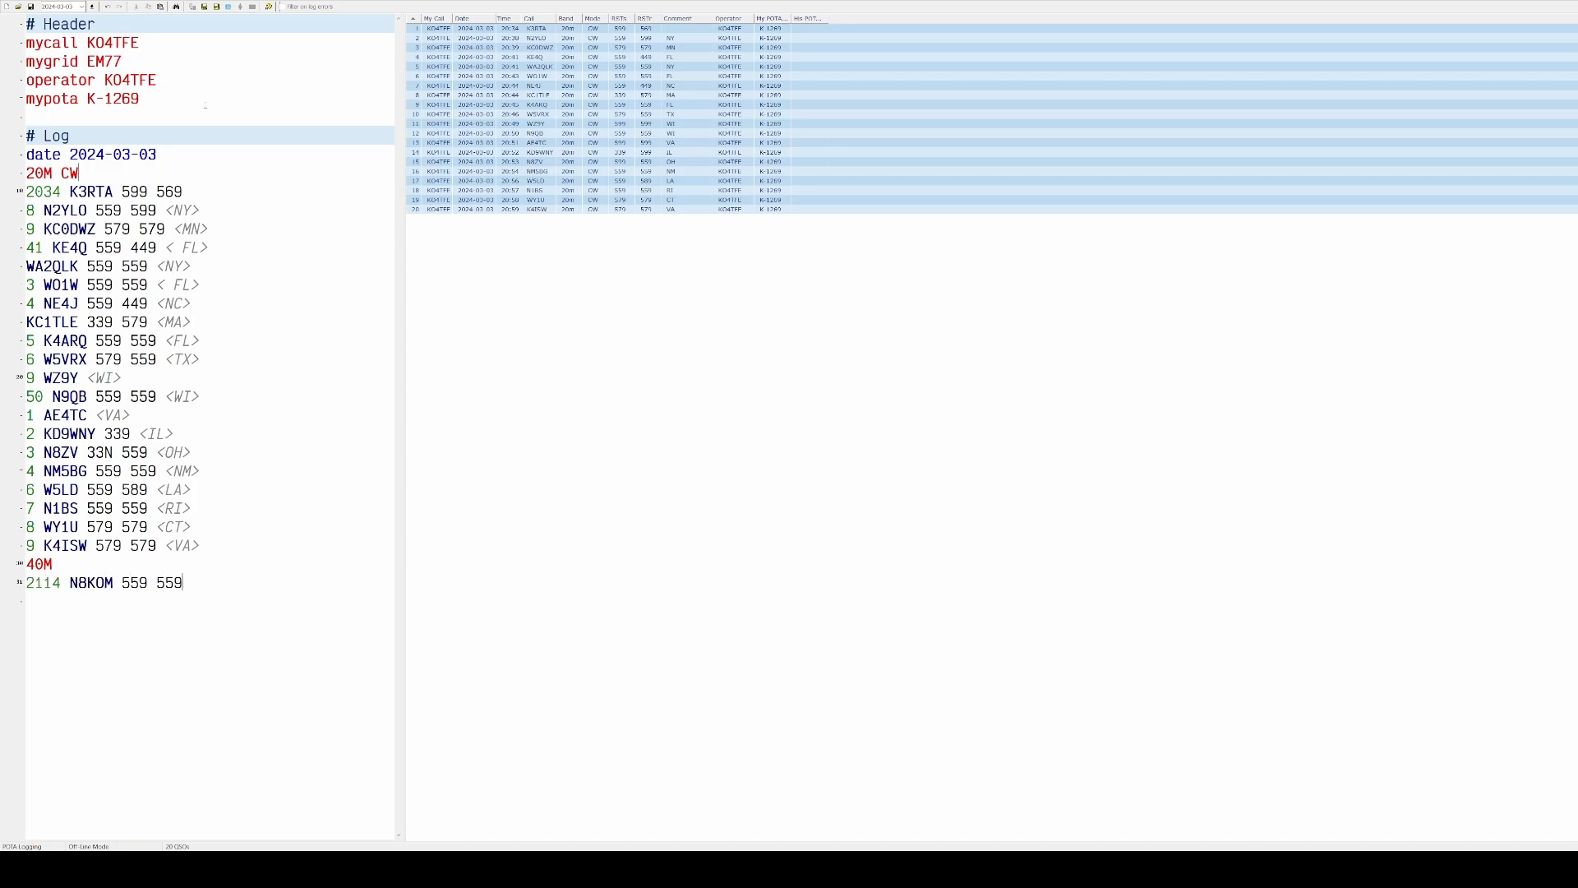
{"action": "key", "text": "Return"}
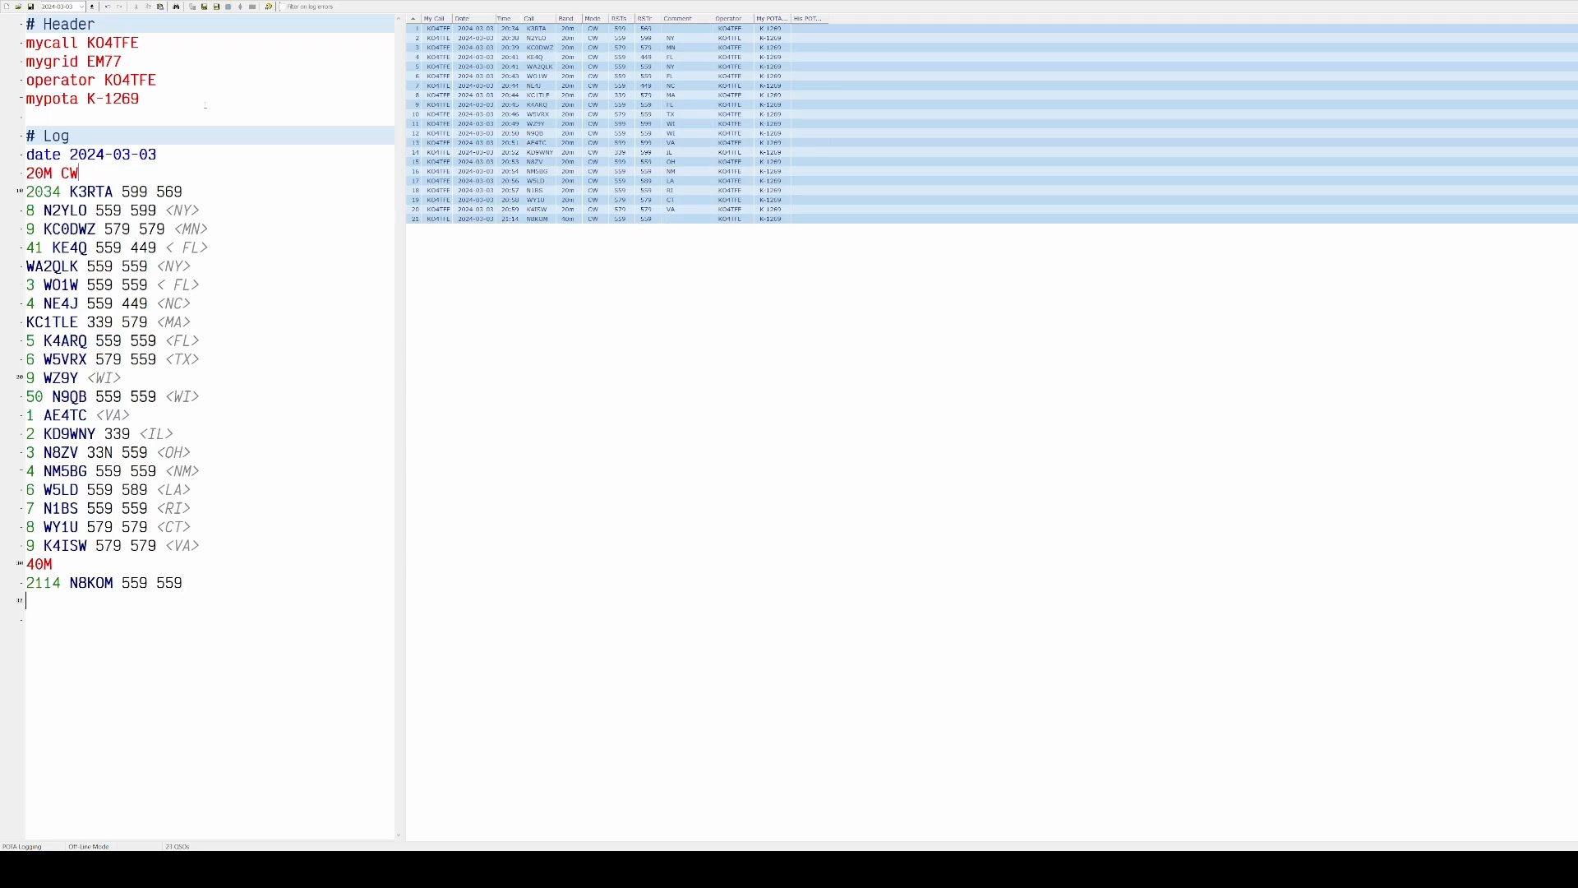
{"action": "type", "text": "7 KH"}
{"action": "key", "text": "BackSpace"}
{"action": "type", "text": "5KHK 119 4"}
{"action": "key", "text": "BackSpace"}
{"action": "key", "text": "BackSpace"}
{"action": "key", "text": "BackSpace"}
{"action": "type", "text": "9 449 <NY>"}
{"action": "key", "text": "Return"}
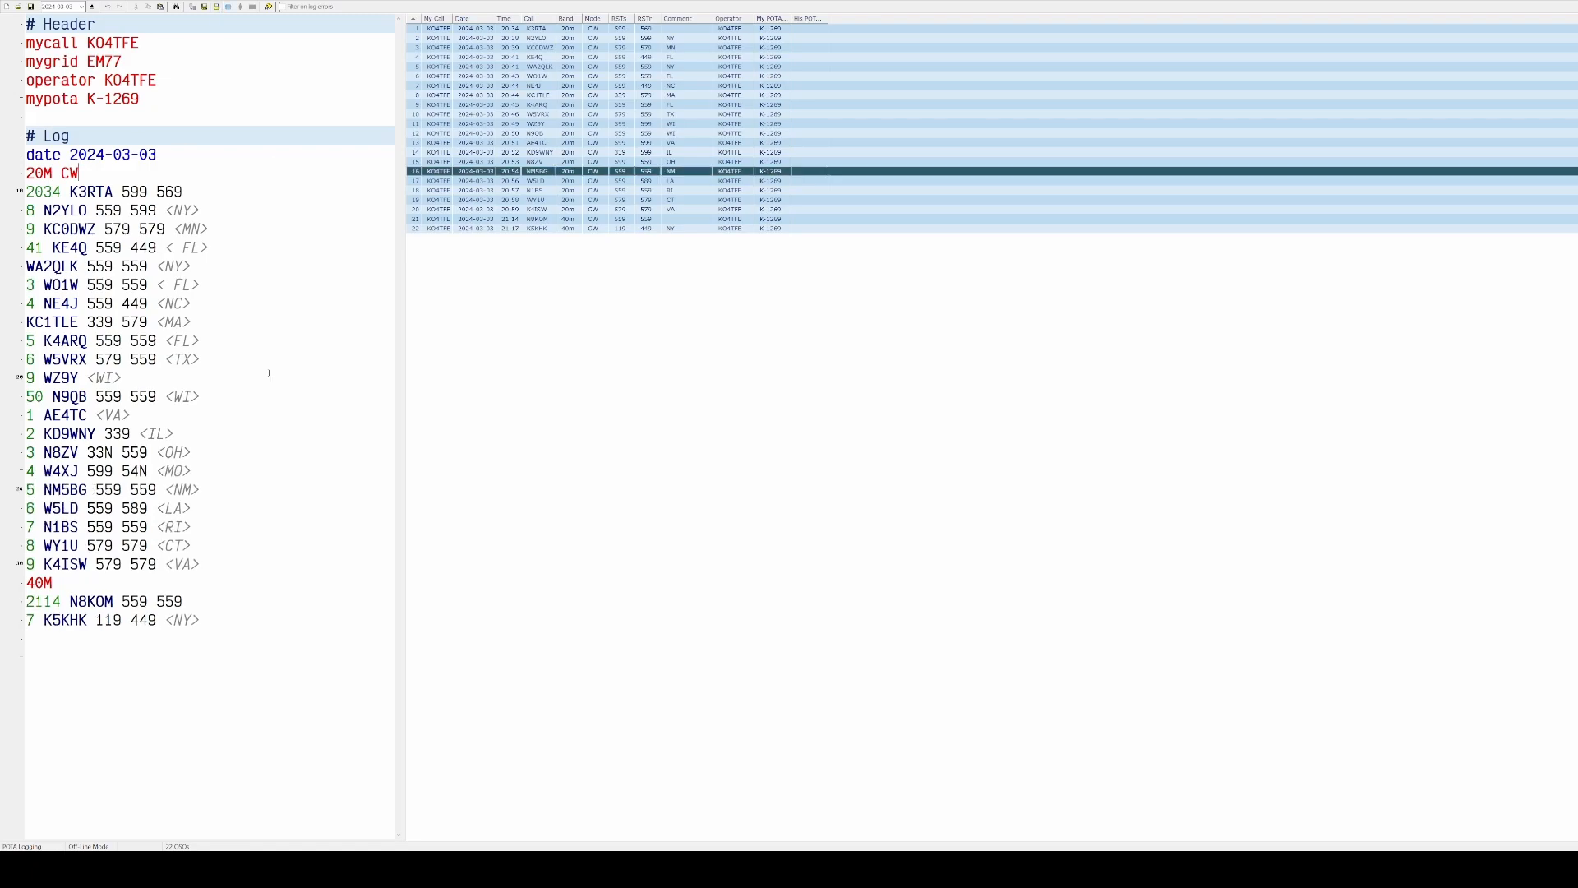
{"action": "left_click", "coordinate": [227, 484]}
{"action": "key", "text": "Return"}
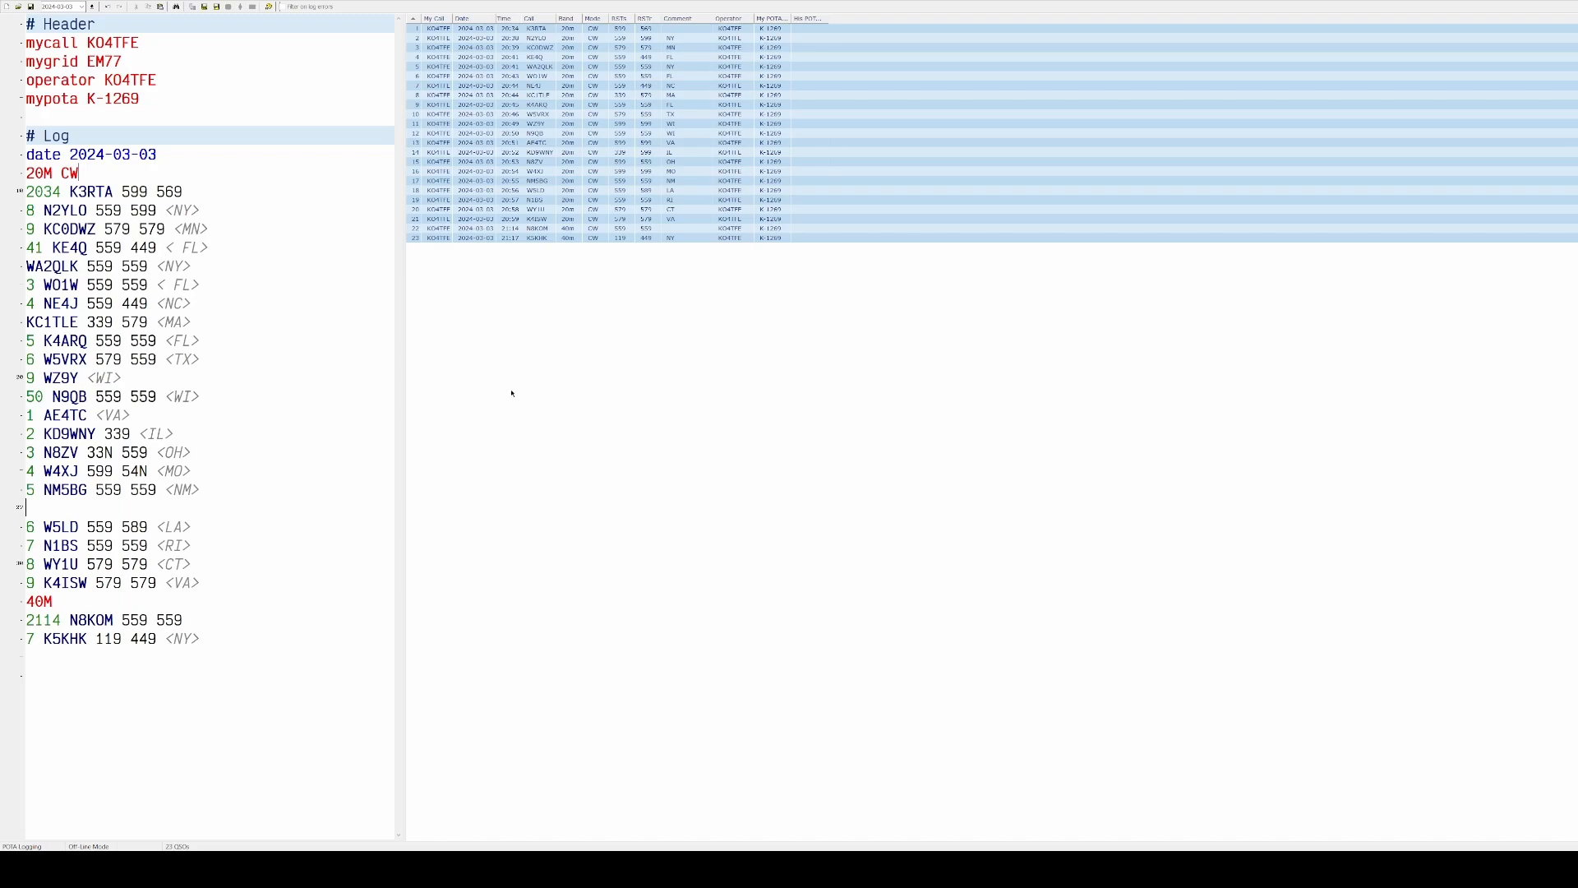
{"action": "key", "text": "Delete"}
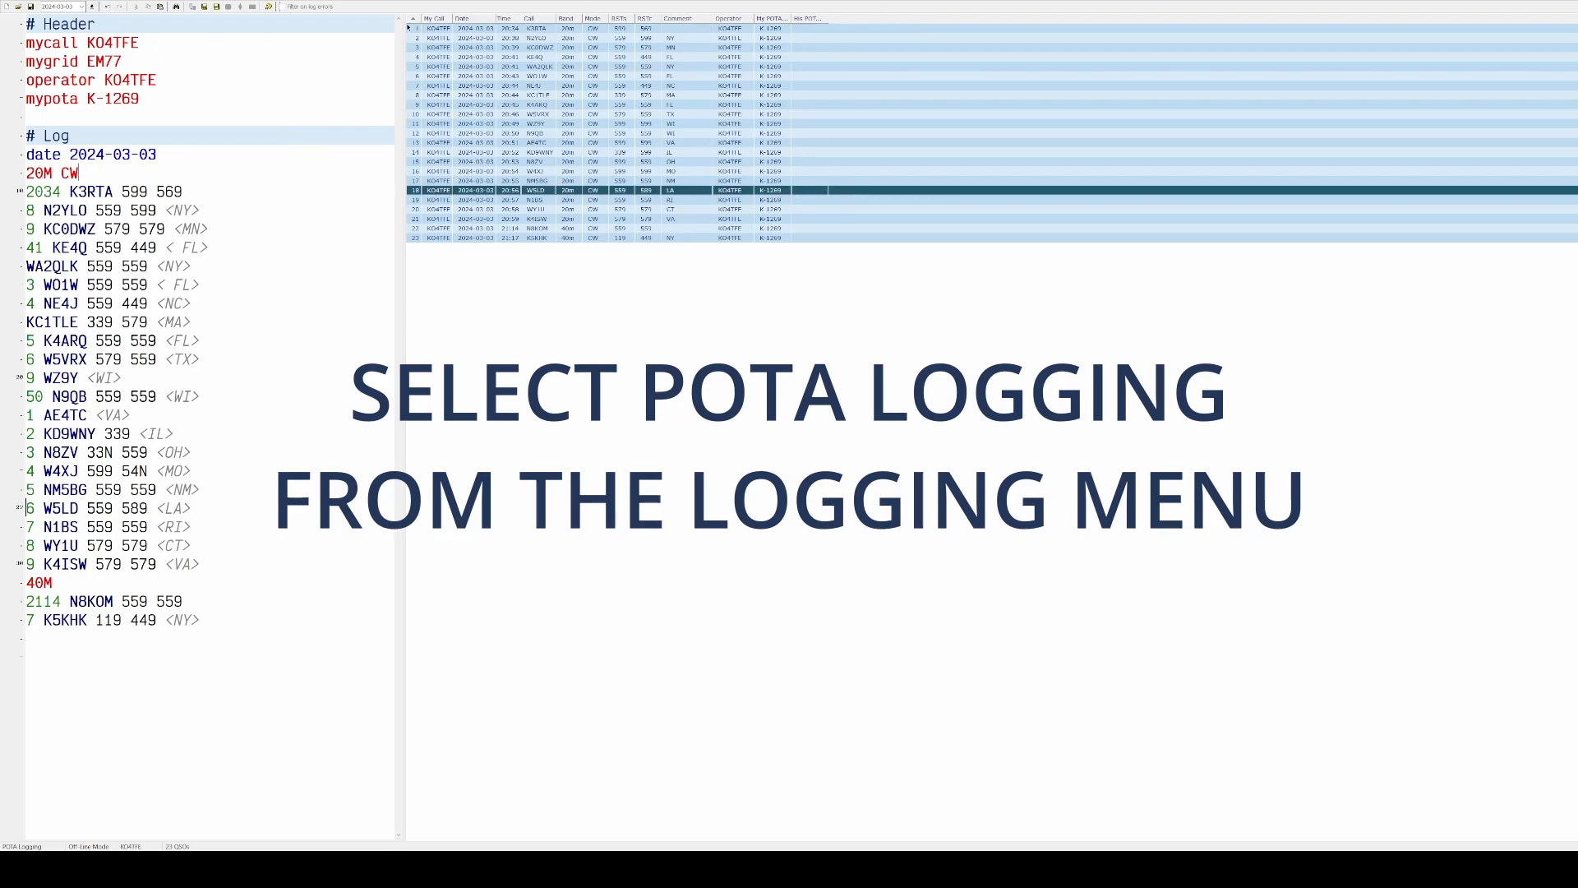
Switch the logging mode to SOTA and set it back to POTA
{"action": "left_click", "coordinate": [81, 52]}
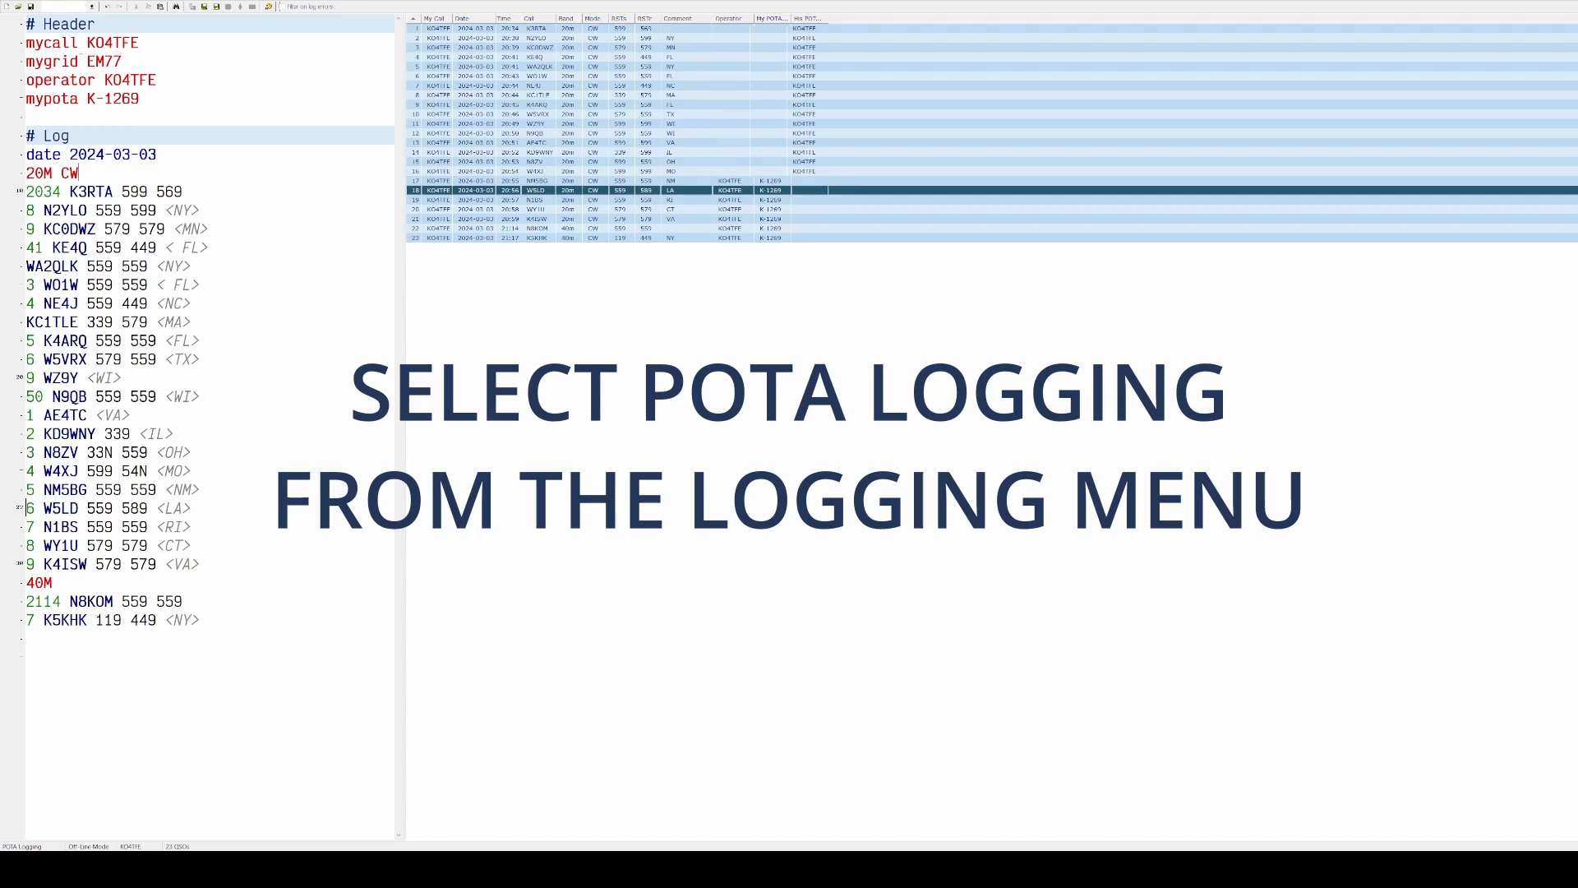
{"action": "left_click", "coordinate": [78, 62]}
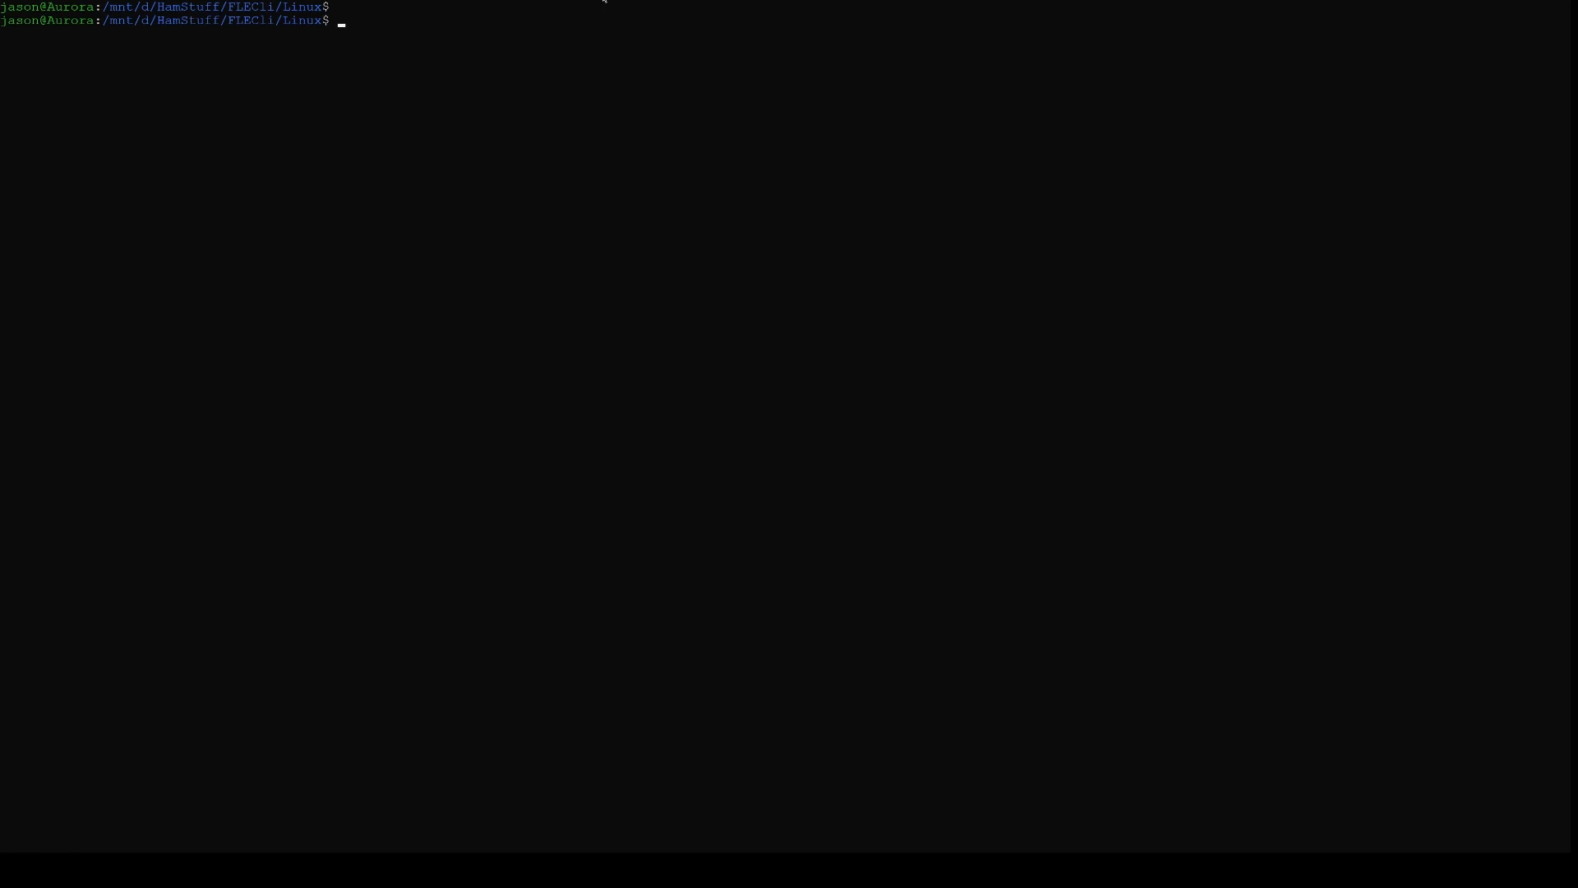
Switch to the Linux terminal and display the general usage of ./FLEcli and the help for its adif command
{"action": "type", "text": "./FLEcli"}
{"action": "key", "text": "Return"}
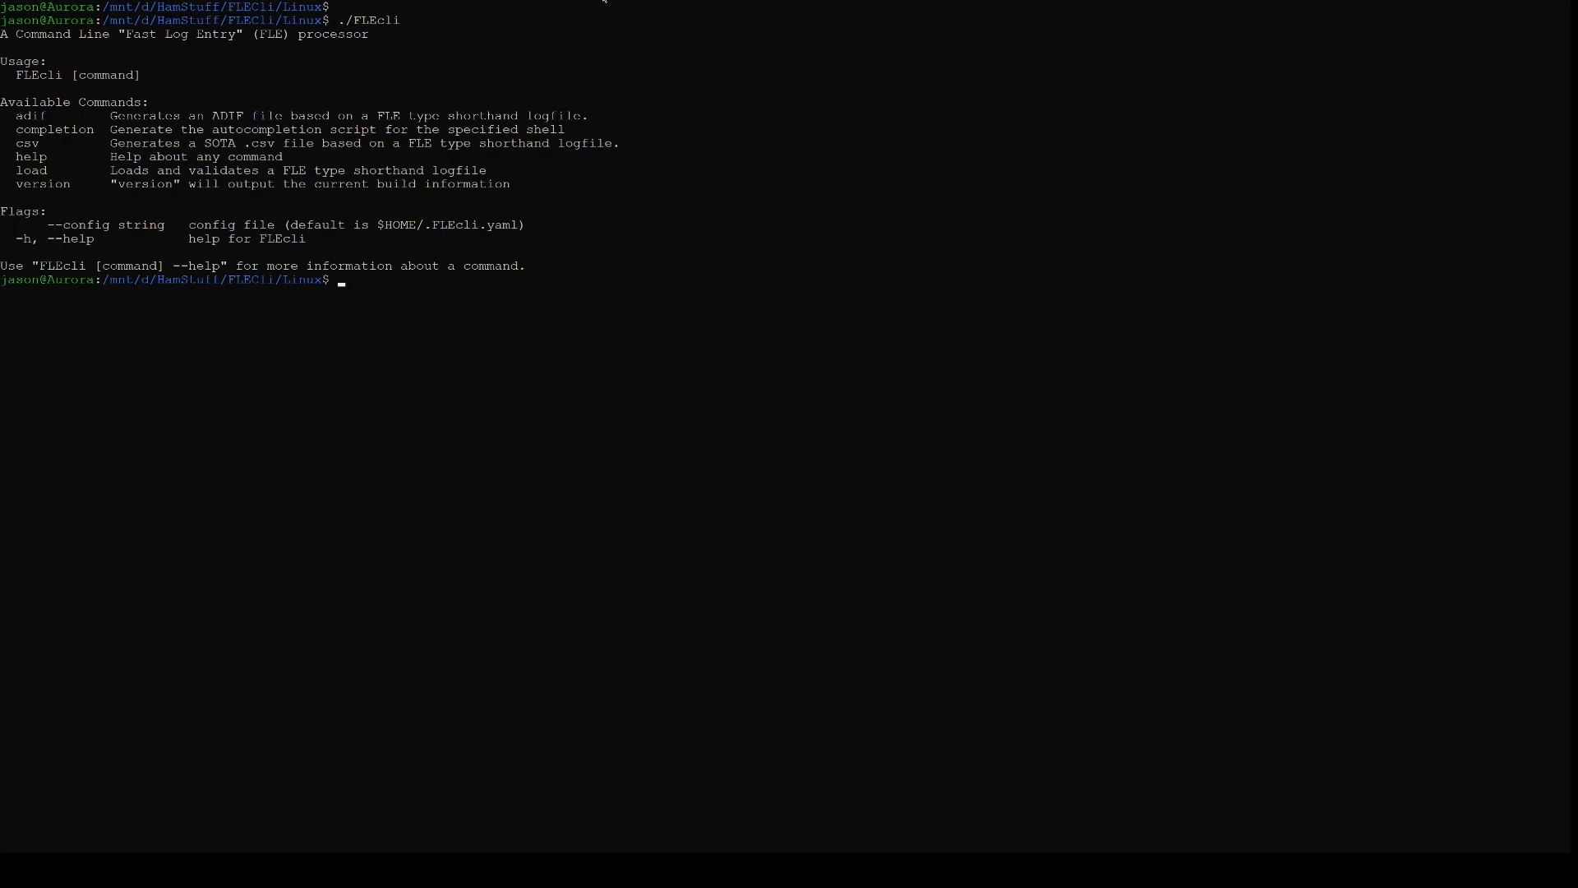
{"action": "type", "text": "./FLEcli adif -h"}
{"action": "key", "text": "Return"}
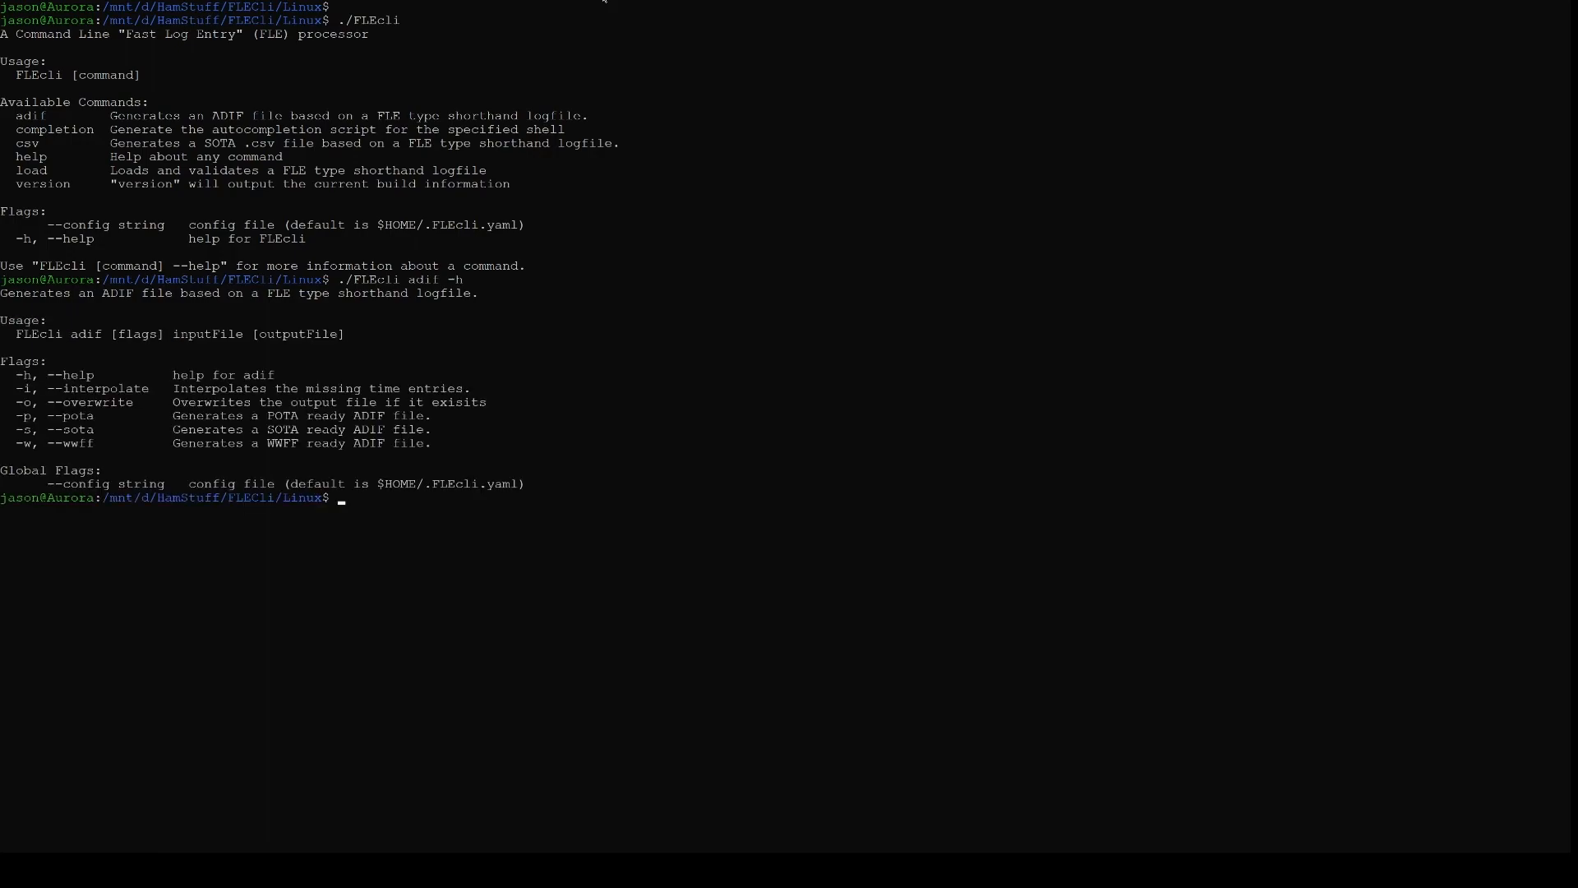
Reuse the previous FLEcli adif command, replacing the -h flag with --pota
{"action": "key", "text": "Up"}
{"action": "key", "text": "BackSpace"}
{"action": "type", "text": "p"}
{"action": "key", "text": "BackSpace"}
{"action": "type", "text": "-pota"}
Give the command the input file /mnt/d/HamStuff/Activations/K-1269-Fort-Harrod/2024-03-03/log.txt
{"action": "type", "text": "/mnt/d/Ham"}
{"action": "key", "text": "Tab"}
{"action": "type", "text": "Ac"}
{"action": "key", "text": "Tab"}
{"action": "type", "text": "K-1269"}
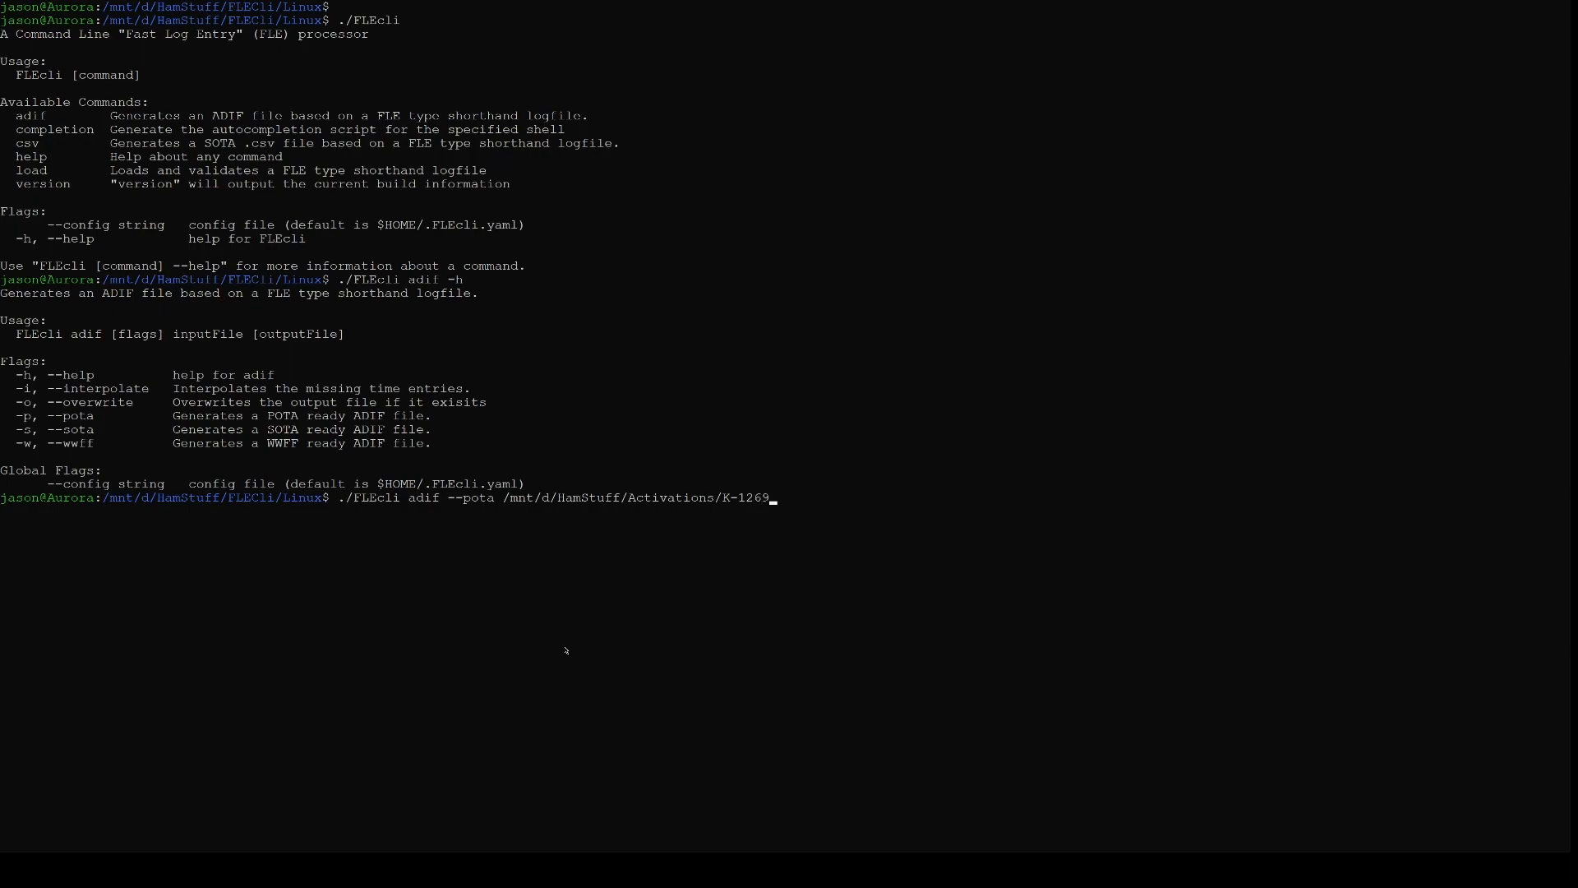
{"action": "key", "text": "Tab"}
{"action": "type", "text": "2024"}
{"action": "key", "text": "Tab"}
{"action": "type", "text": "l"}
{"action": "key", "text": "Tab"}
Add the output folder /mnt/d/HamStuff/Activations/K-1269-Fort-Harrod/ after the input file in the command
{"action": "type", "text": "/mn/"}
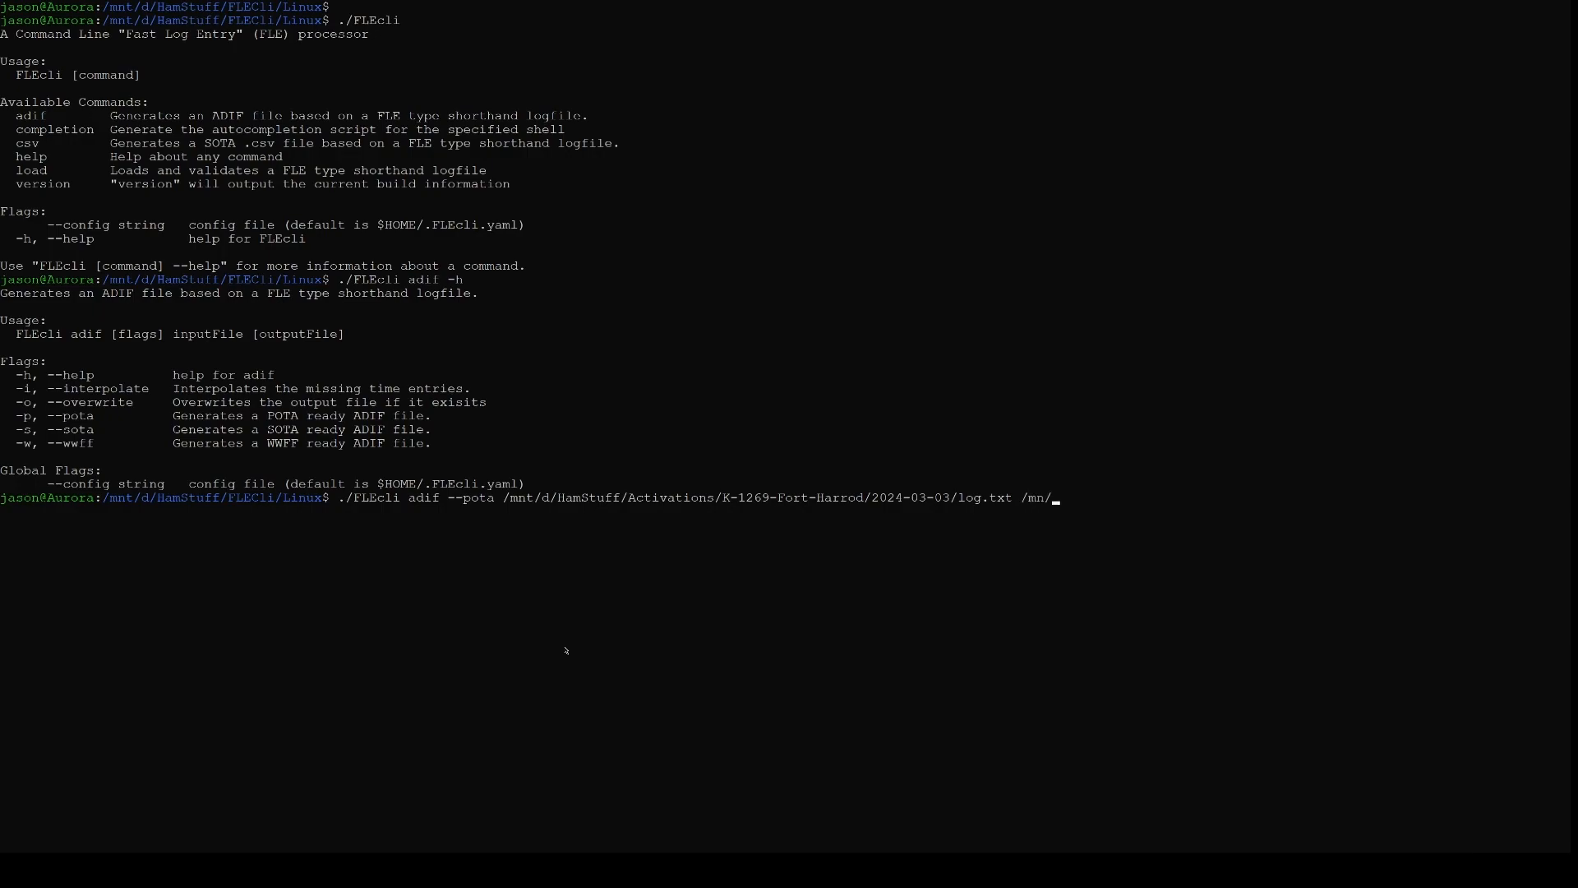
{"action": "type", "text": "/d/Ham"}
{"action": "key", "text": "Tab"}
{"action": "type", "text": "A"}
{"action": "key", "text": "Tab"}
{"action": "type", "text": "K-12"}
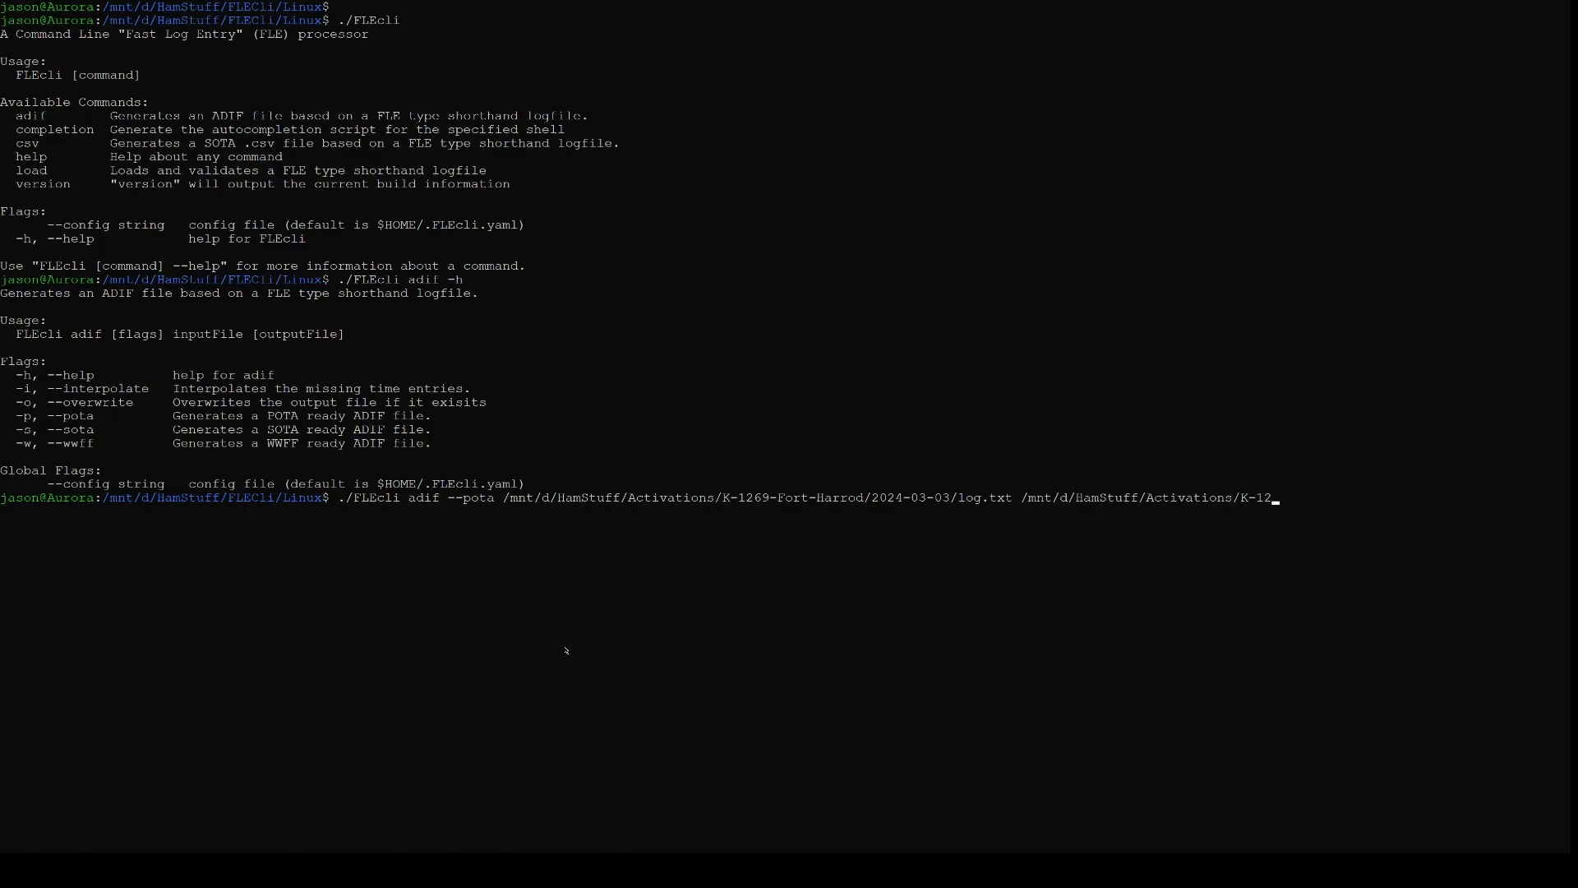
{"action": "type", "text": "6"}
{"action": "key", "text": "Tab"}
{"action": "type", "text": "KO4TFE@K-1269"}
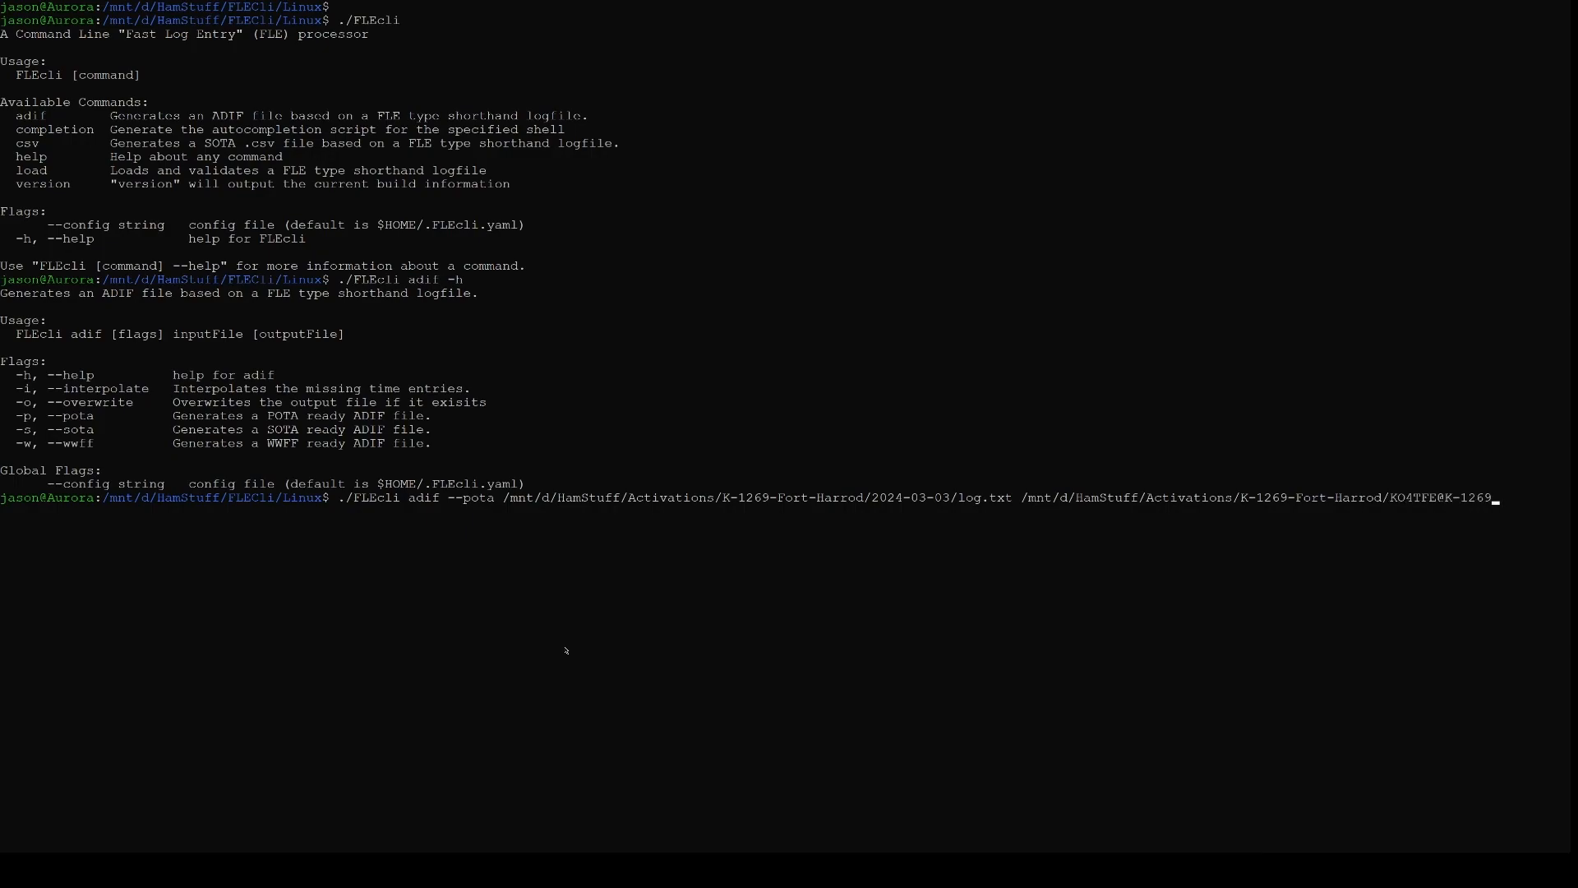
{"action": "type", "text": "-2024-03-03.adi"}
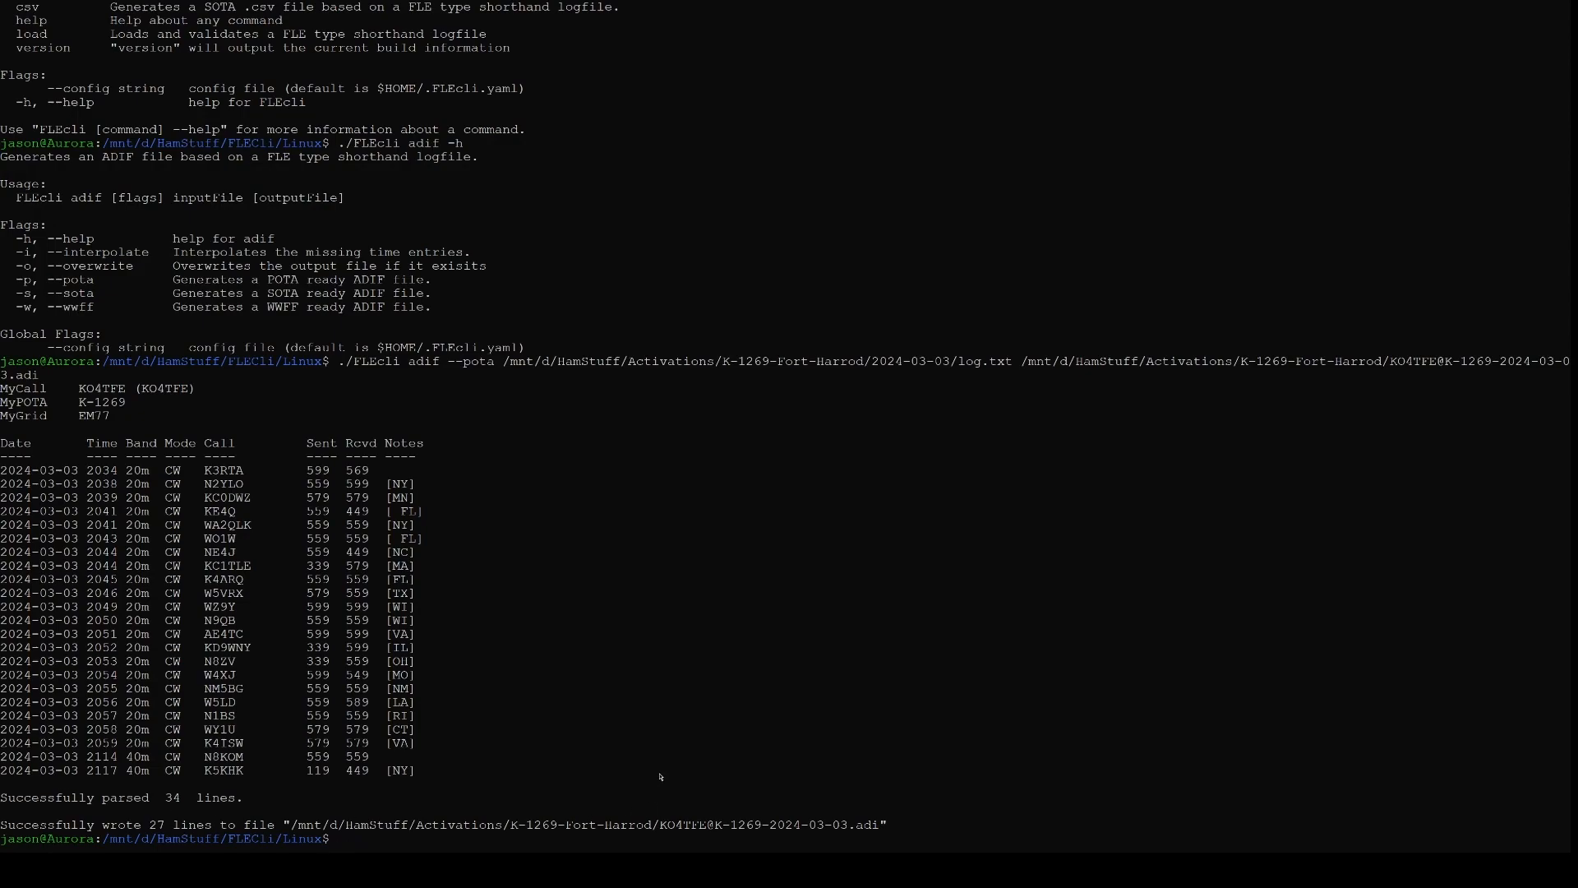
Change the working directory to /mnt/d/HamStuff/Activations/K-1269-Fort-Harrod/2024-03-03/
{"action": "type", "text": "cd /mnt/d/HamStuff/A"}
{"action": "key", "text": "Tab"}
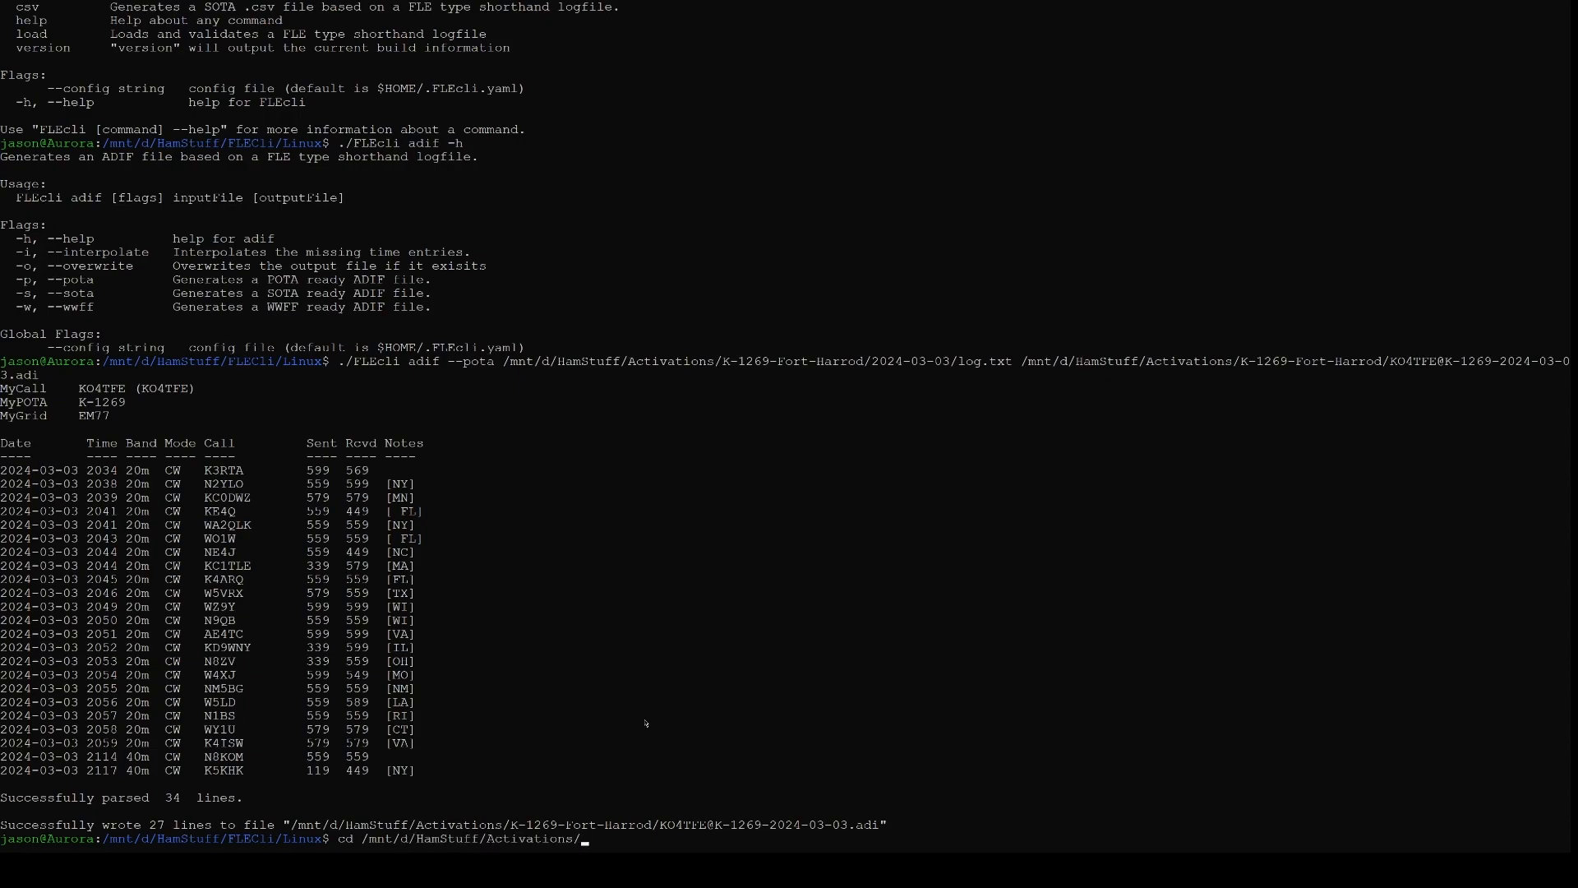
{"action": "type", "text": "K-12"}
{"action": "key", "text": "Tab"}
{"action": "type", "text": "2024"}
{"action": "key", "text": "Tab"}
{"action": "key", "text": "Return"}
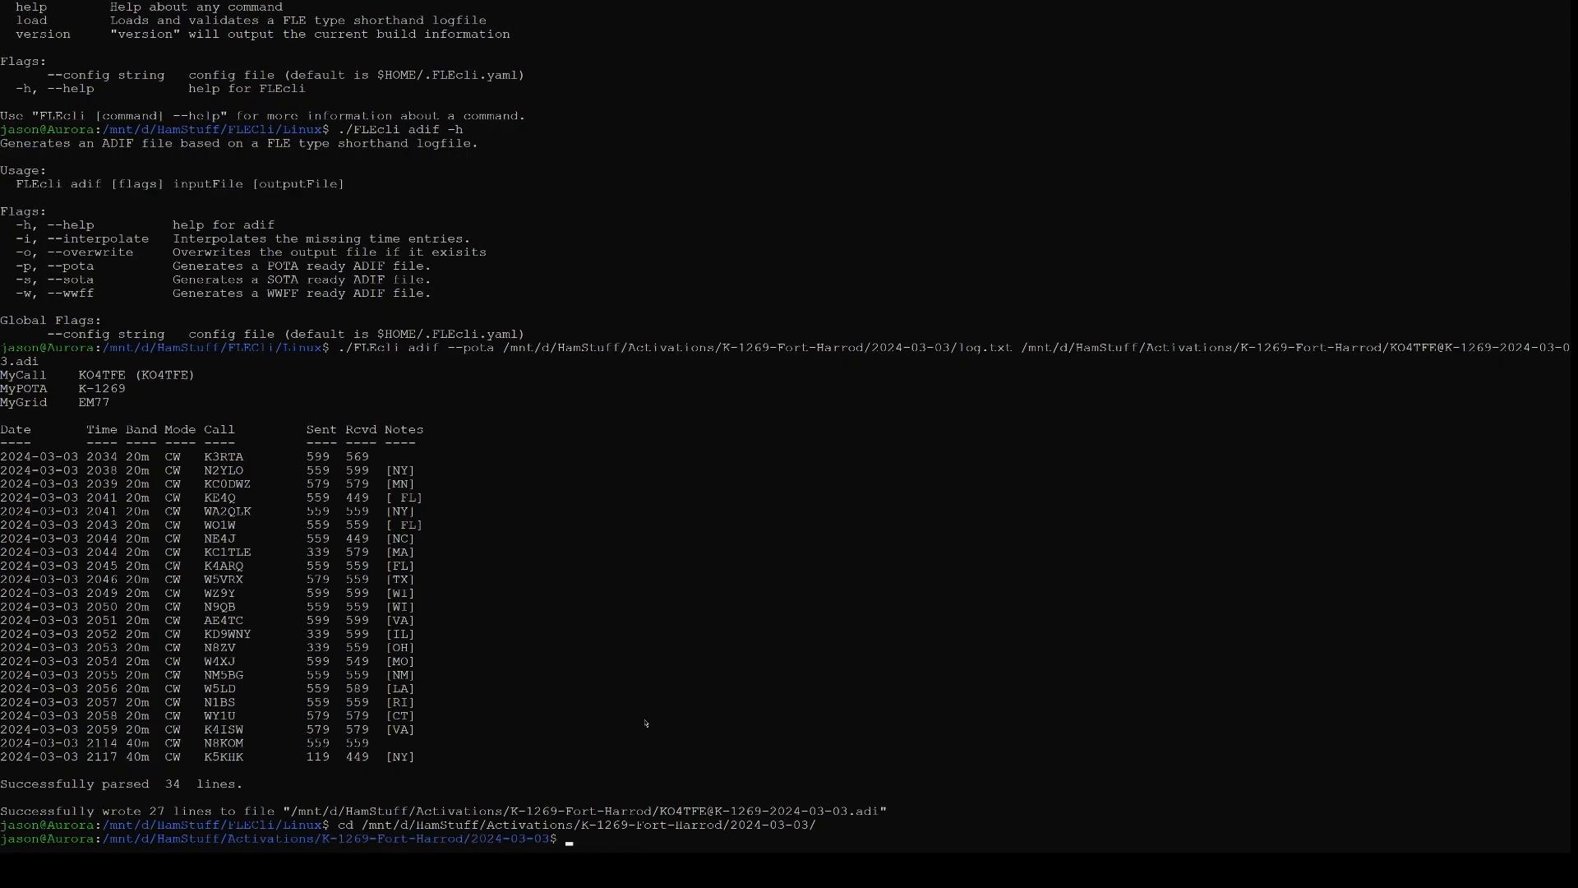
{"action": "type", "text": "ls"}
{"action": "key", "text": "Return"}
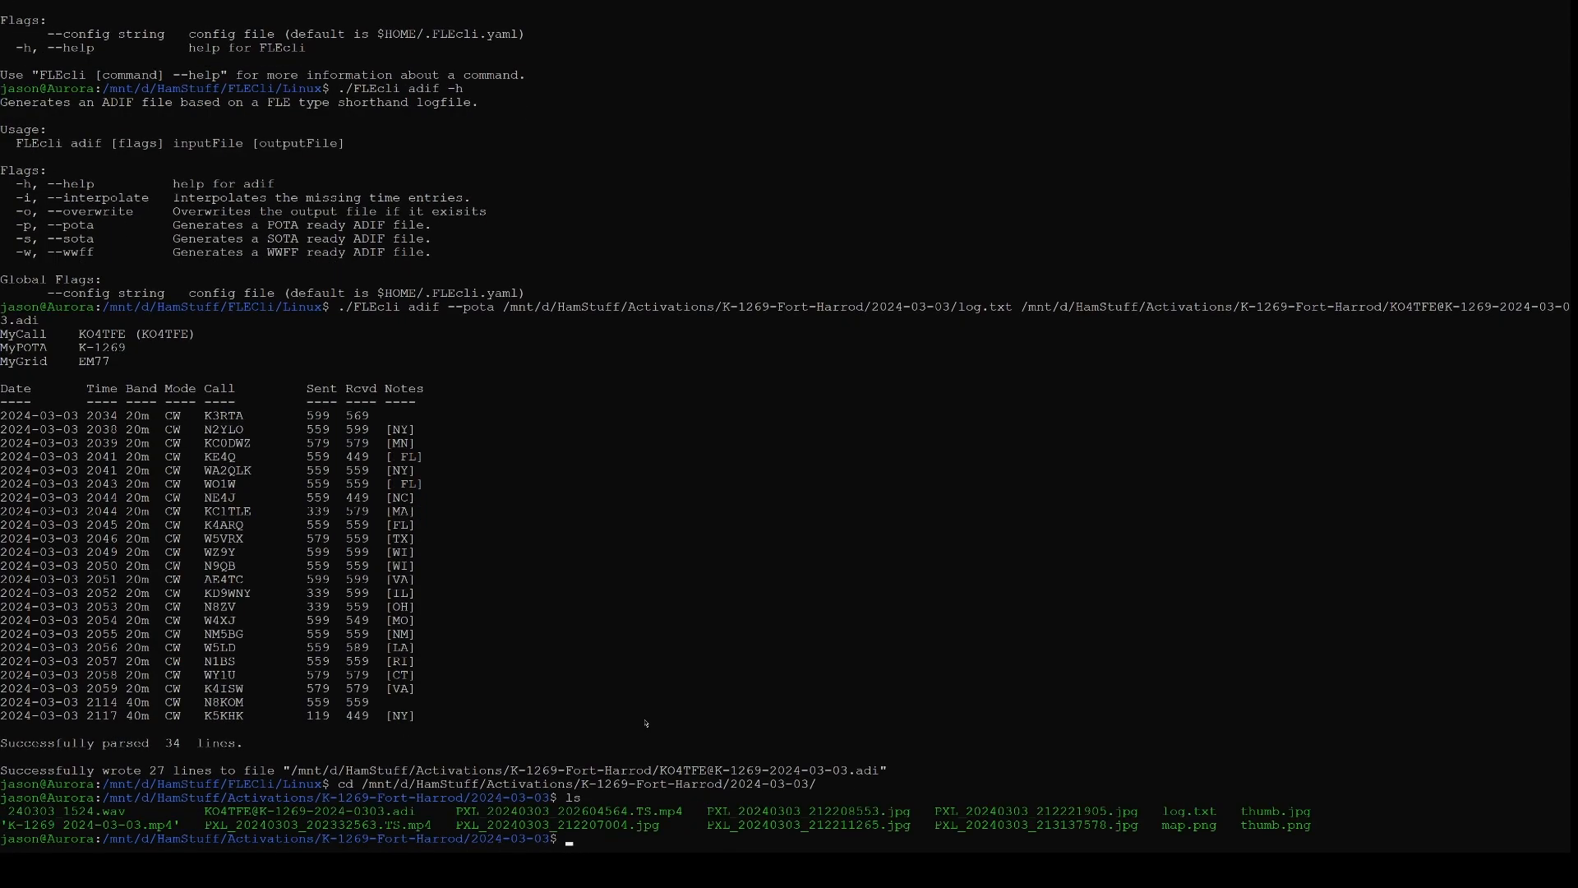
{"action": "type", "text": "cat K"}
{"action": "key", "text": "Tab"}
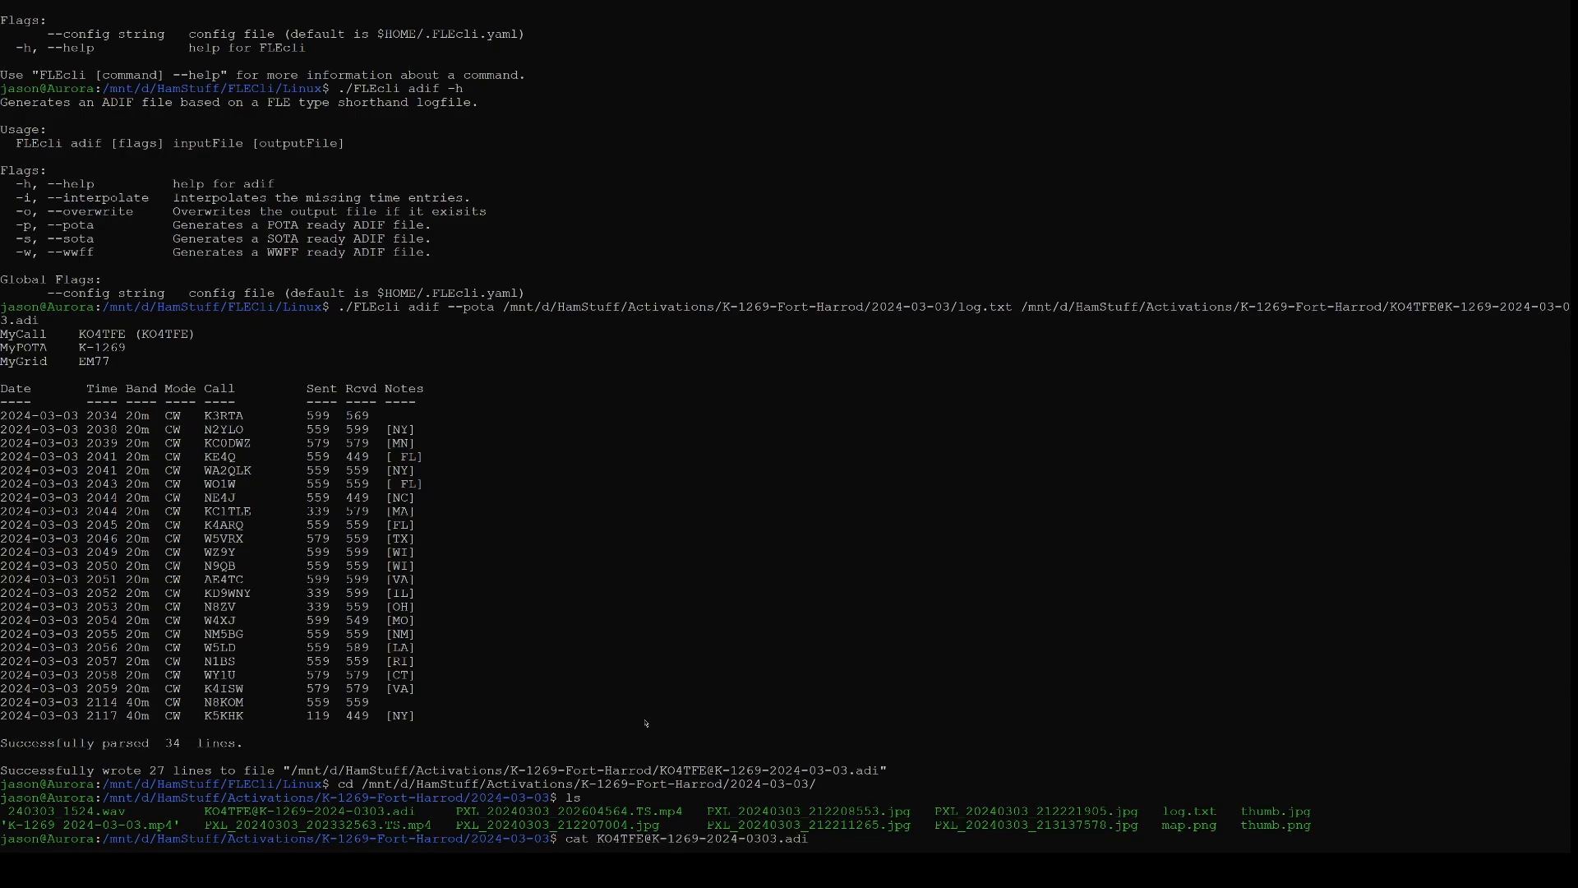
{"action": "key", "text": "Return"}
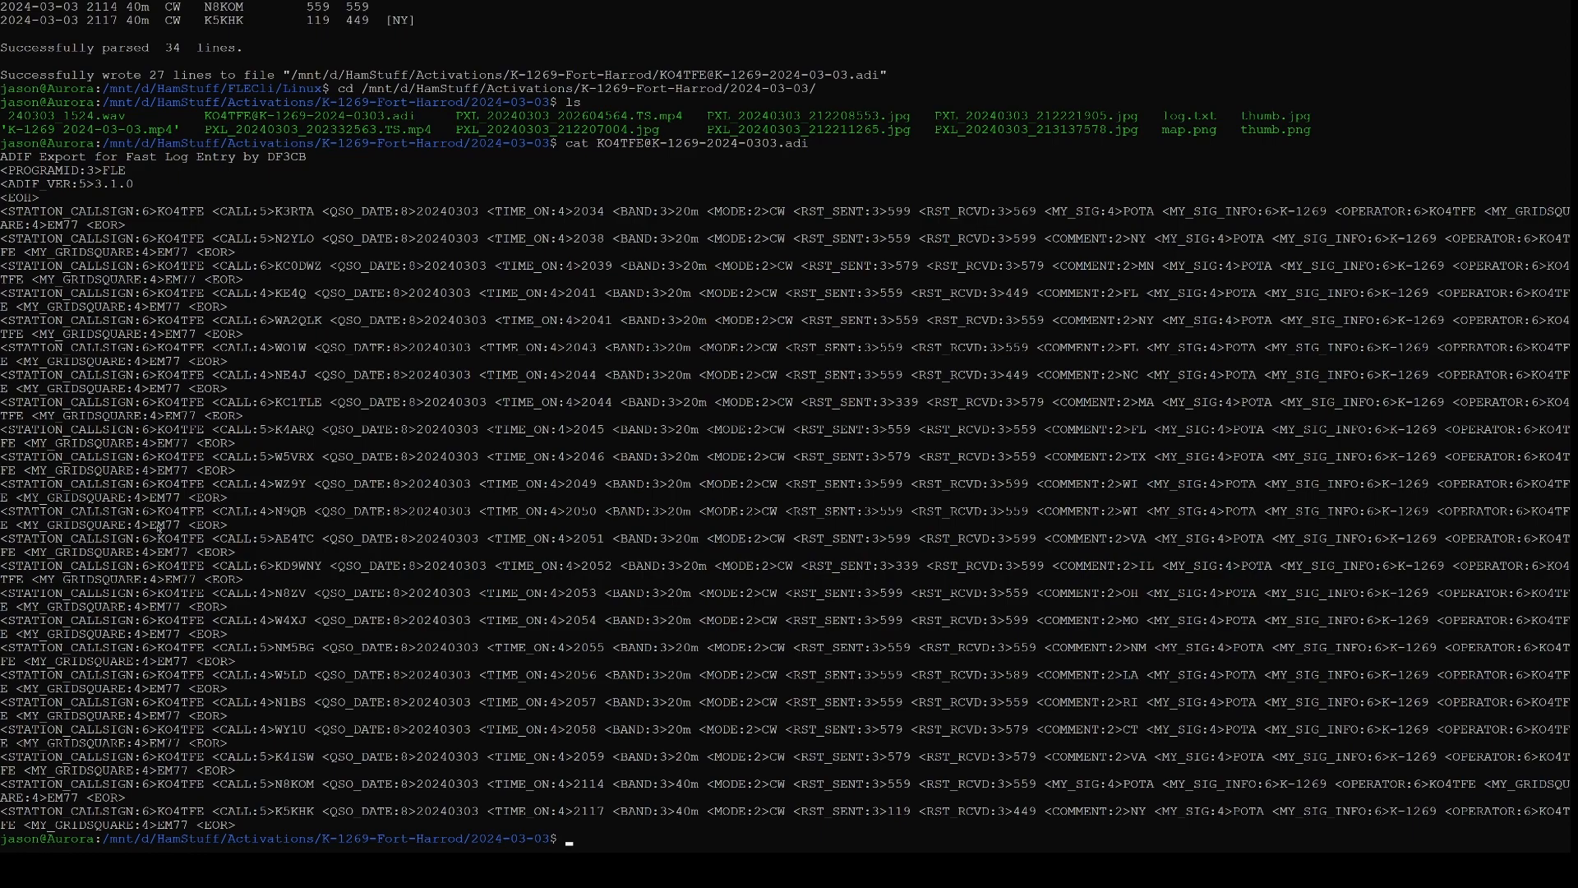